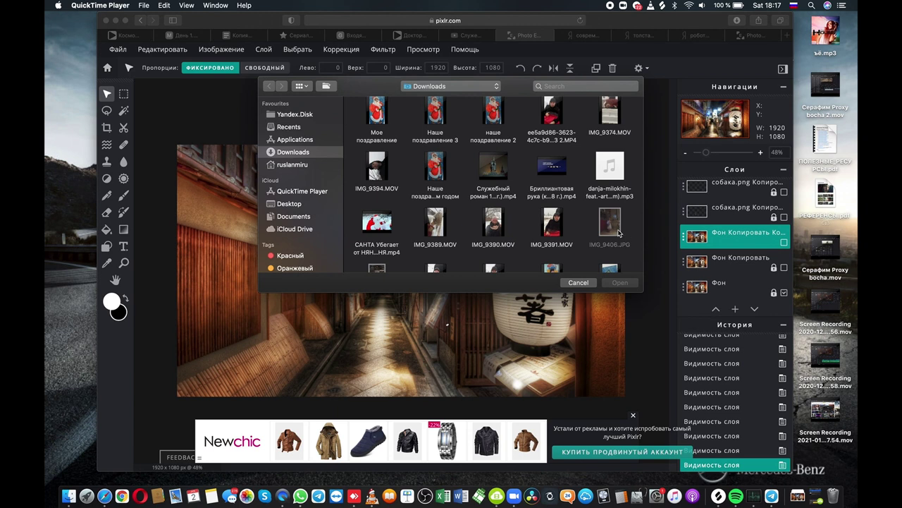
# Cancel the Open file dialog, leaving the lantern-lit street photo and its five layers
pyautogui.click(588, 282)
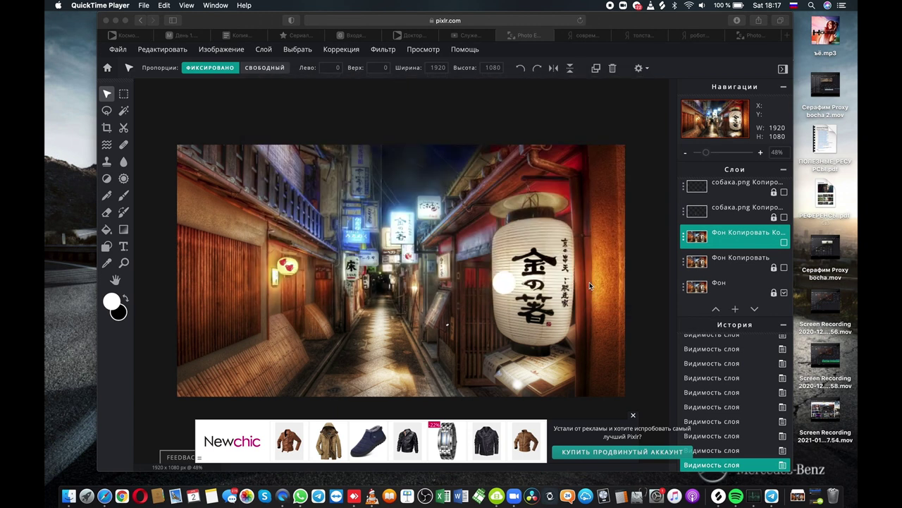
# Open a Finder window on the Downloads folder and scroll through its files
pyautogui.click(65, 498)
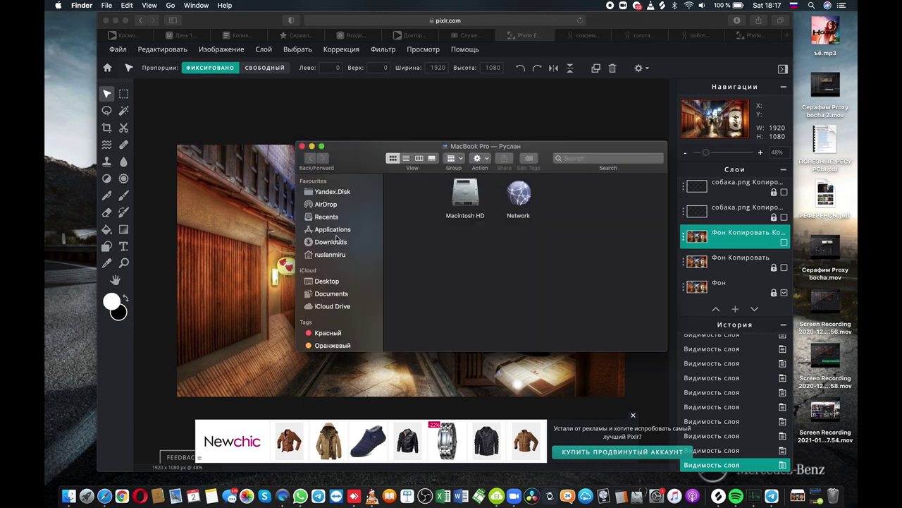
pyautogui.click(356, 242)
pyautogui.scroll(-3, 520, 264)
pyautogui.scroll(-3, 519, 264)
pyautogui.scroll(-3, 520, 264)
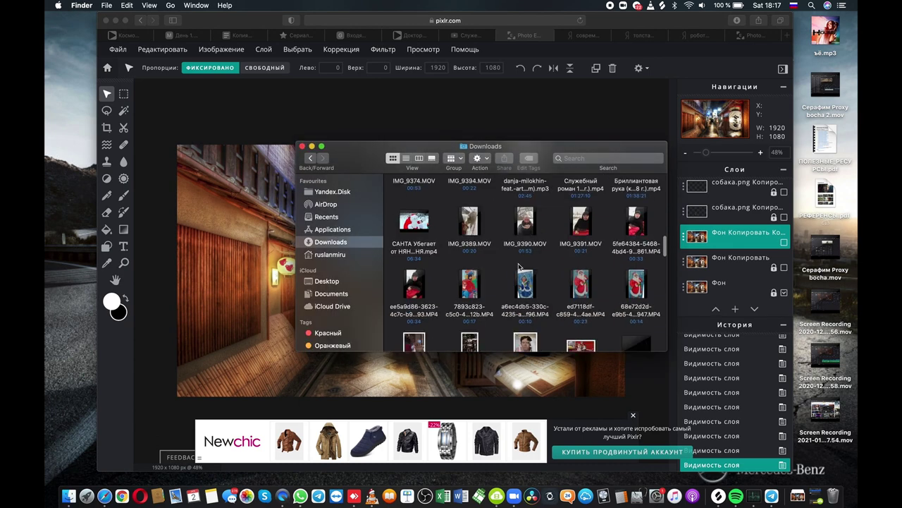
pyautogui.scroll(-2, 520, 266)
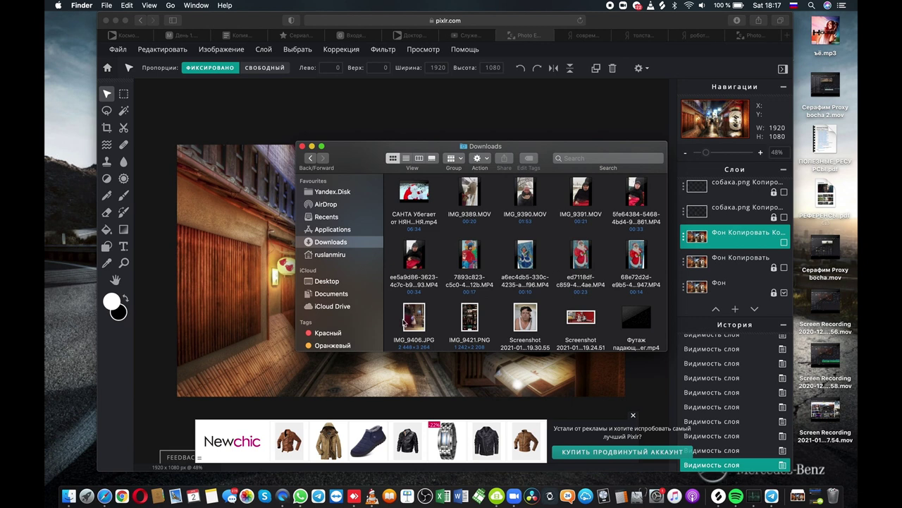
# Quick Look the photo IMG_9406.JPG, then the Вера ПНГ.png image
pyautogui.click(406, 323)
pyautogui.press('space')
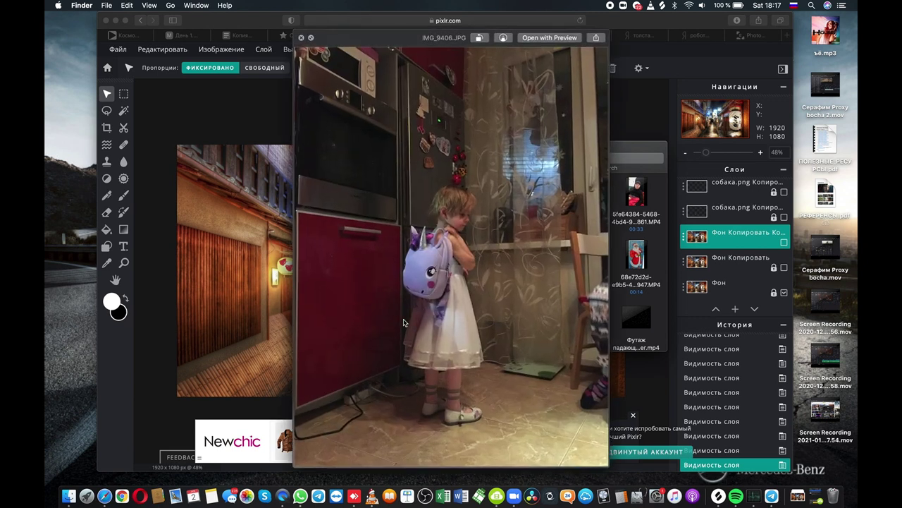
pyautogui.press('space')
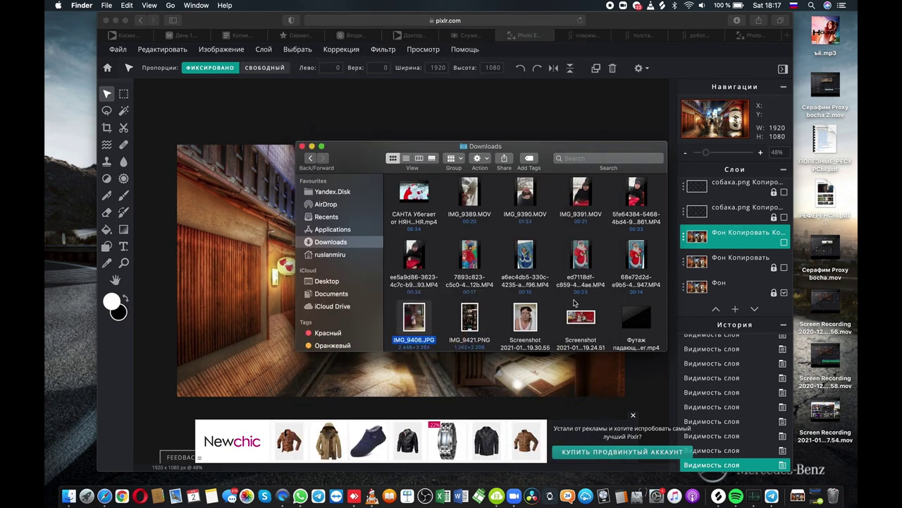
pyautogui.scroll(5, 585, 254)
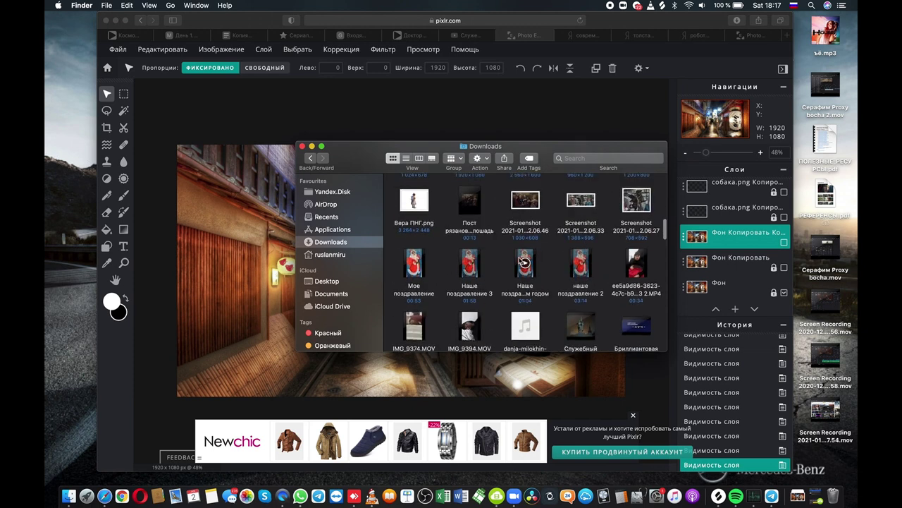
pyautogui.scroll(2, 522, 262)
pyautogui.click(423, 277)
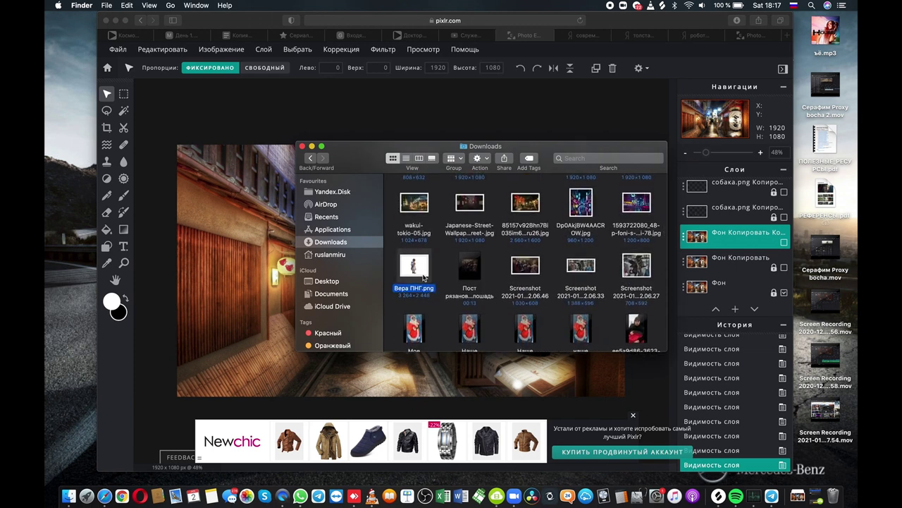
pyautogui.press('space')
pyautogui.press('space')
# Select and Quick Look a night-street background image
pyautogui.scroll(2, 564, 285)
pyautogui.scroll(2, 564, 285)
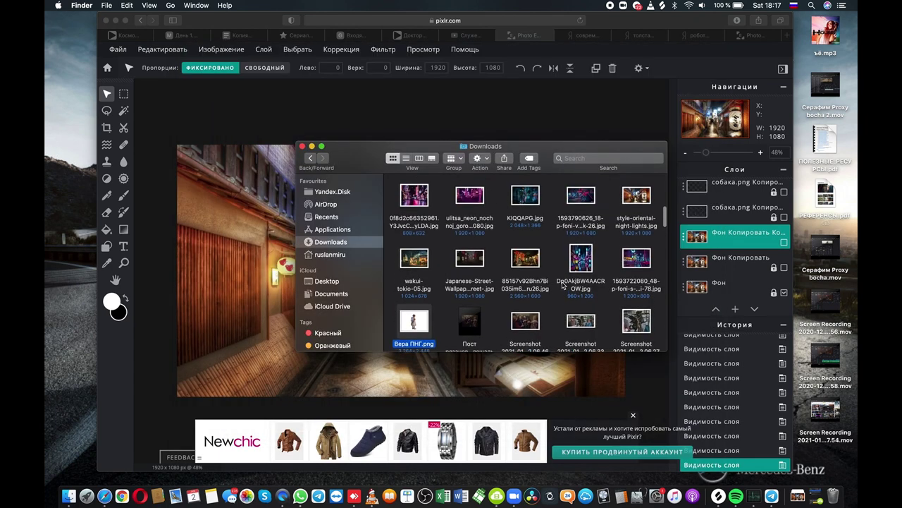
pyautogui.click(638, 268)
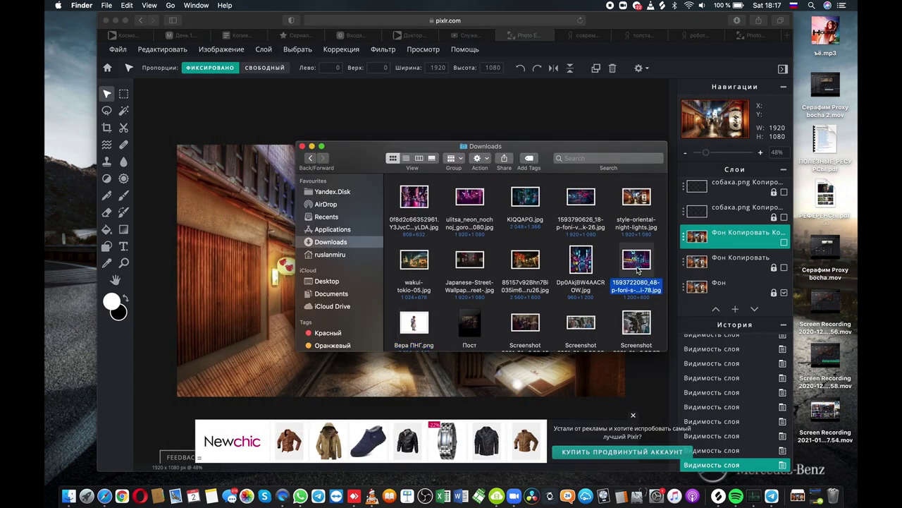
pyautogui.press('space')
# Browse the previews past the Japanese-Street wallpaper and neon street to авто.png, then close Quick Look
pyautogui.press('Right')
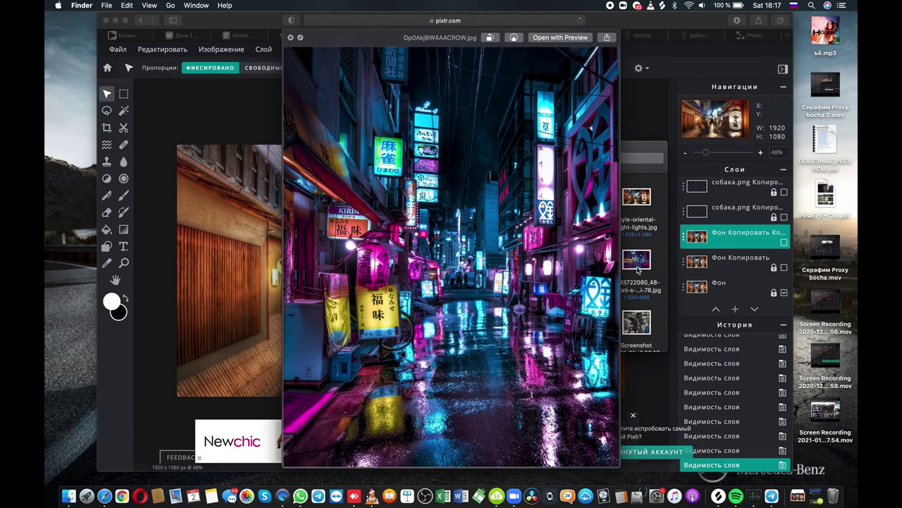
pyautogui.press('Right')
pyautogui.press('Right')
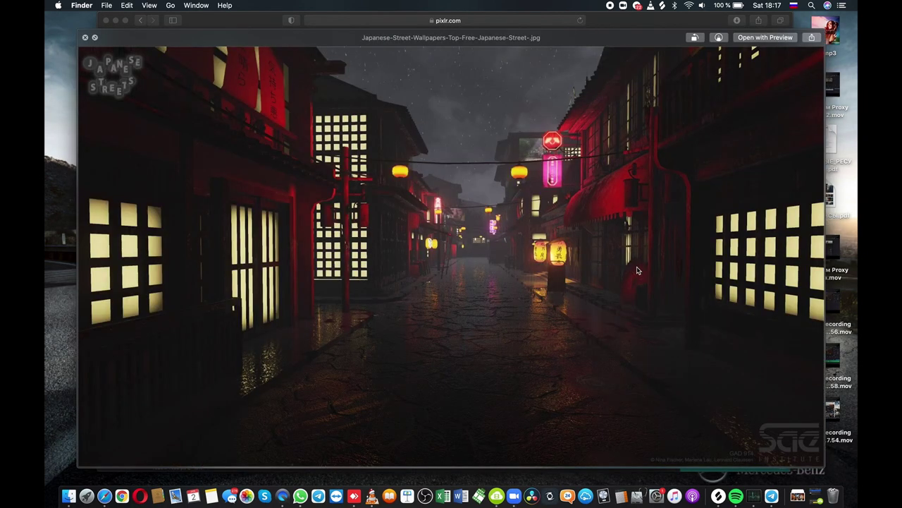
pyautogui.press('Right')
pyautogui.press('Right')
pyautogui.press('Right')
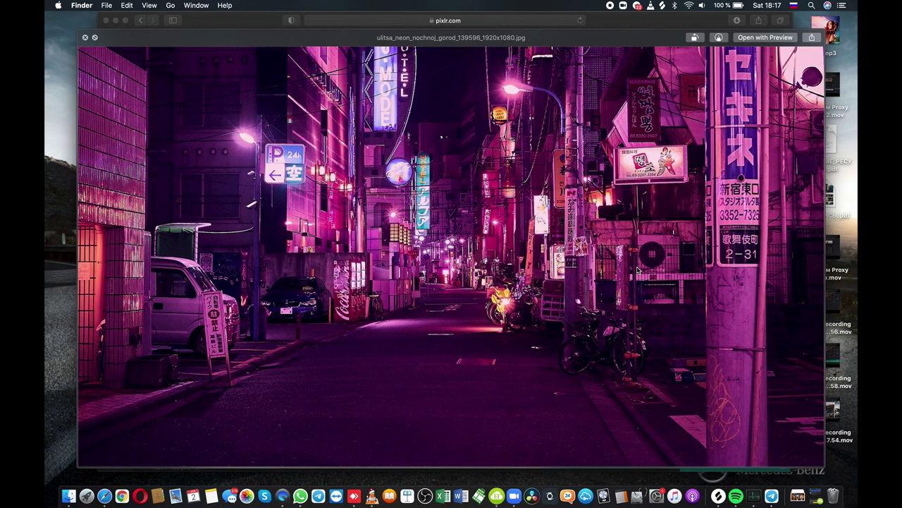
pyautogui.press('Right')
pyautogui.press('Left')
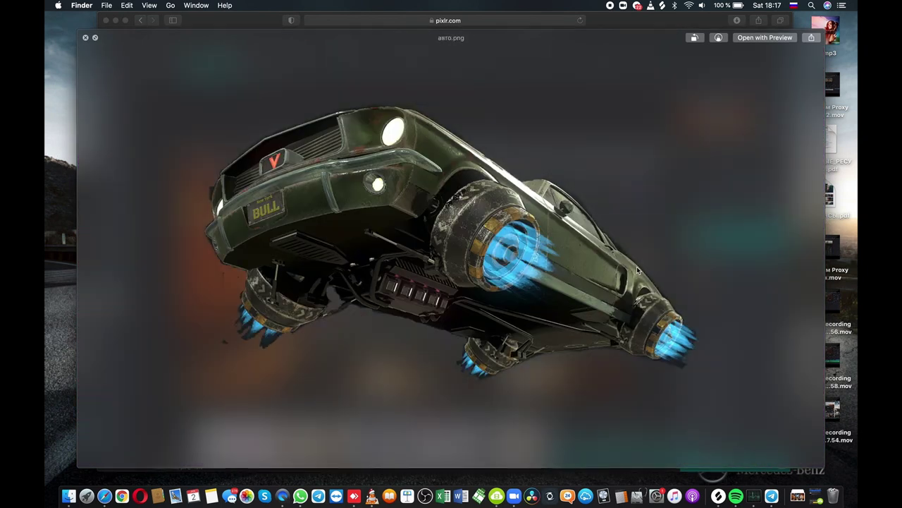
pyautogui.press('space')
# Return to the Pixlr E editor in Safari
pyautogui.scroll(2, 605, 267)
pyautogui.scroll(2, 596, 243)
pyautogui.click(596, 117)
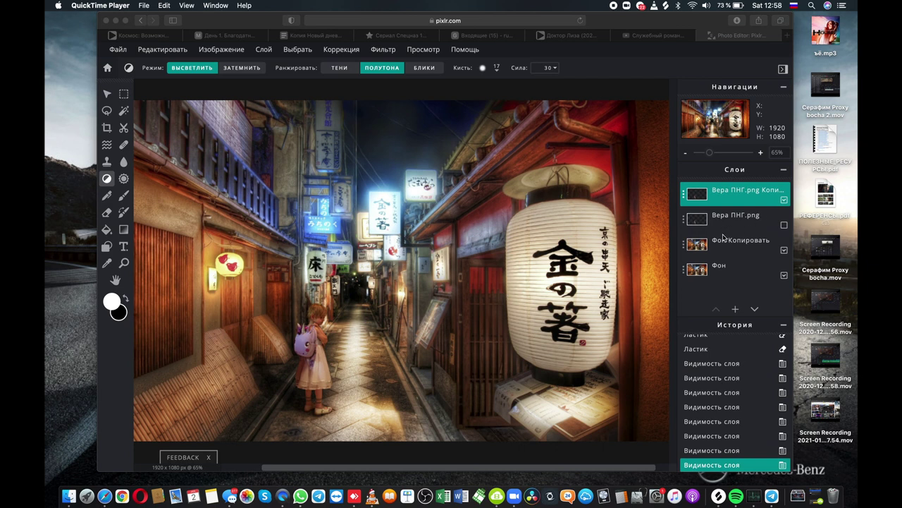
pyautogui.click(784, 203)
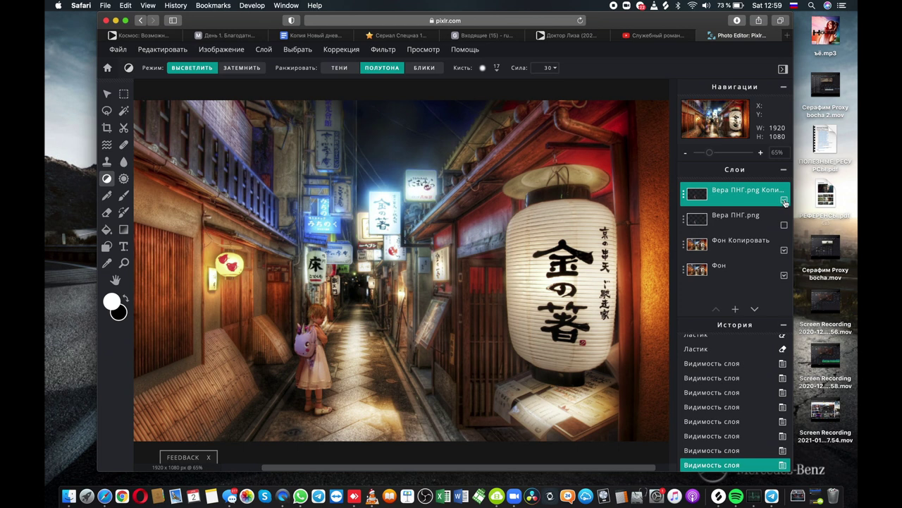
pyautogui.click(784, 201)
pyautogui.click(784, 201)
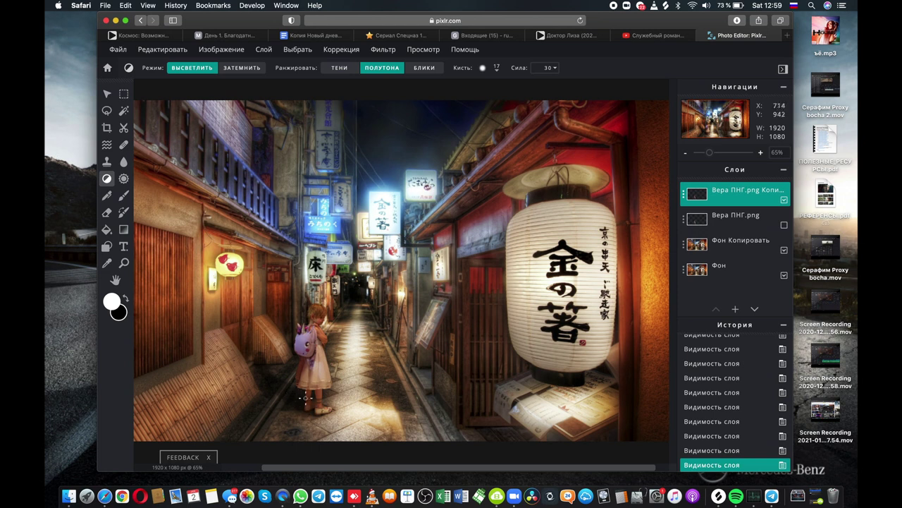
pyautogui.click(784, 200)
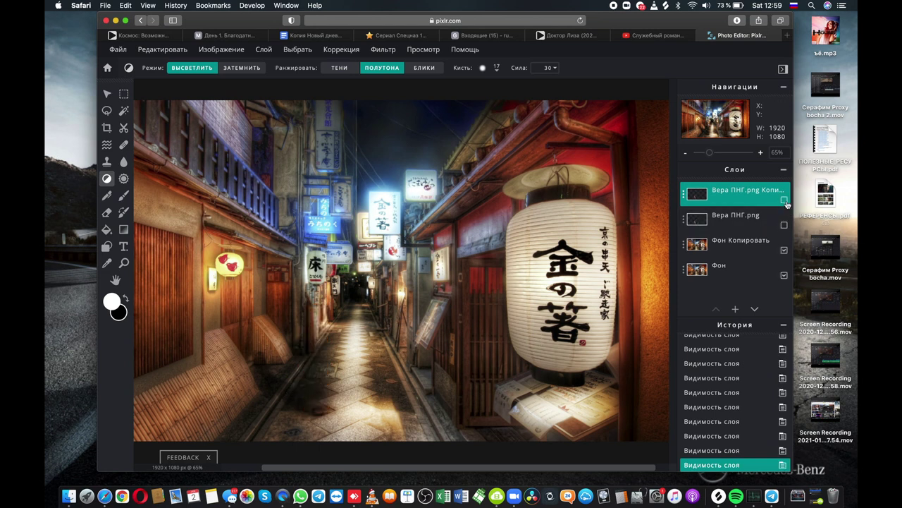
pyautogui.click(784, 201)
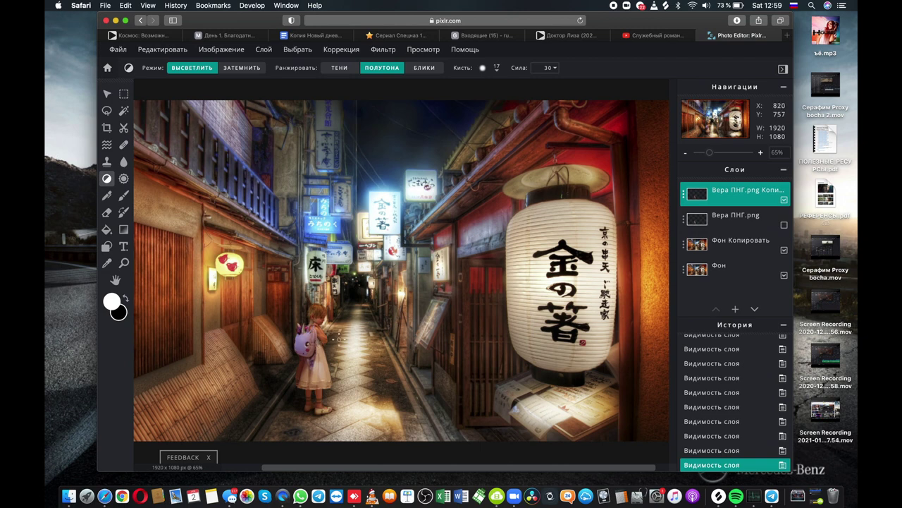
# Toggle the Фон Копировать background copy off and on to compare, leaving it visible
pyautogui.scroll(-3, 328, 346)
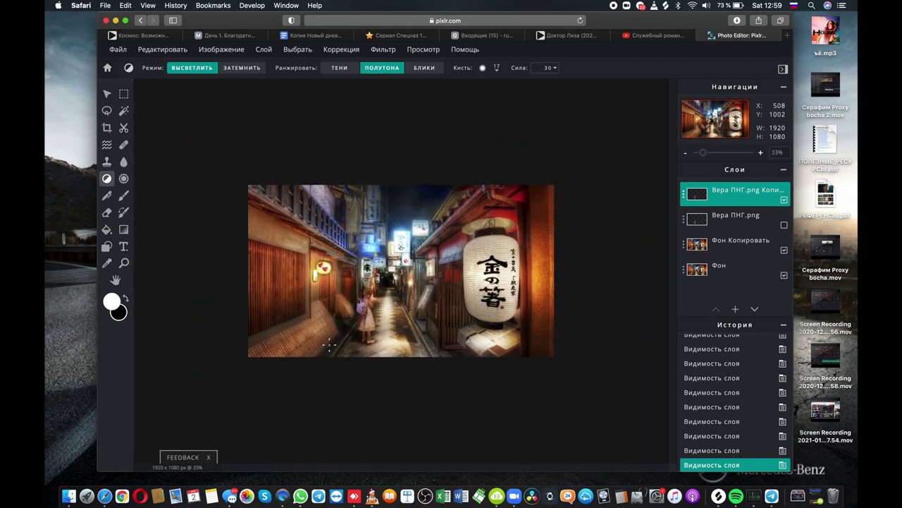
pyautogui.scroll(5, 328, 346)
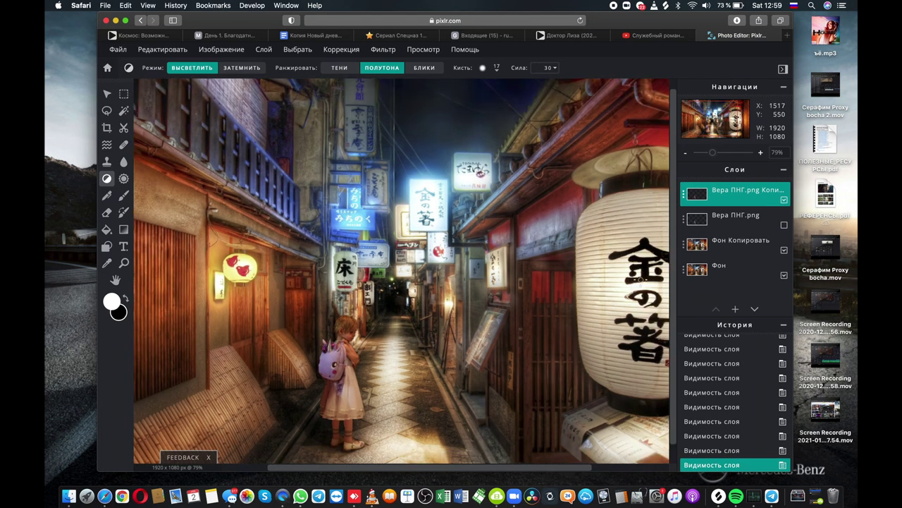
pyautogui.click(784, 251)
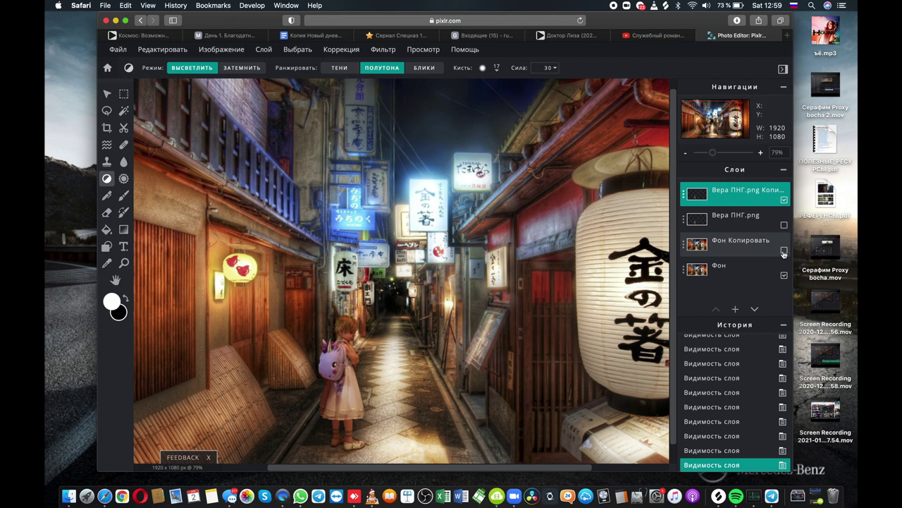
pyautogui.click(784, 251)
pyautogui.click(784, 251)
pyautogui.click(784, 251)
pyautogui.click(784, 251)
pyautogui.click(784, 251)
pyautogui.moveTo(784, 200)
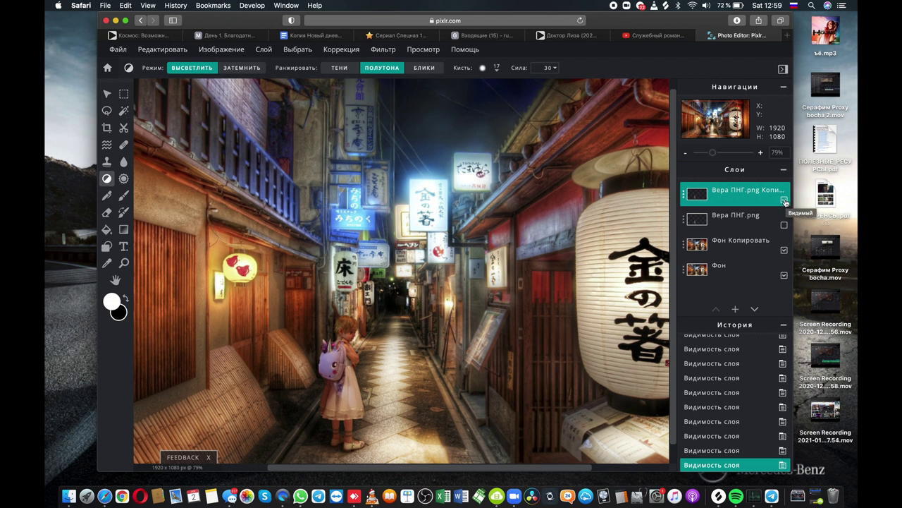
# Show the Вера ПНГ.png girl, compare her top copy, and dodge-lighten her hair in Midtones
pyautogui.click(784, 224)
pyautogui.click(784, 201)
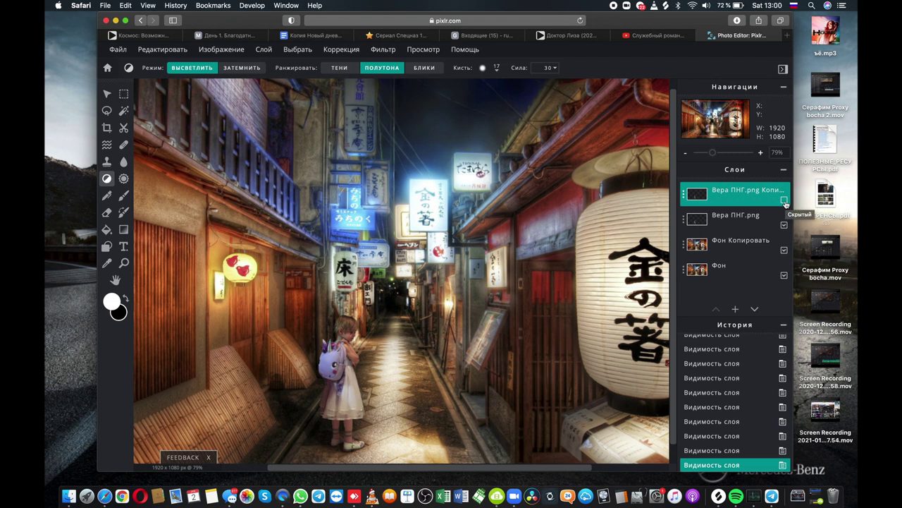
pyautogui.click(784, 200)
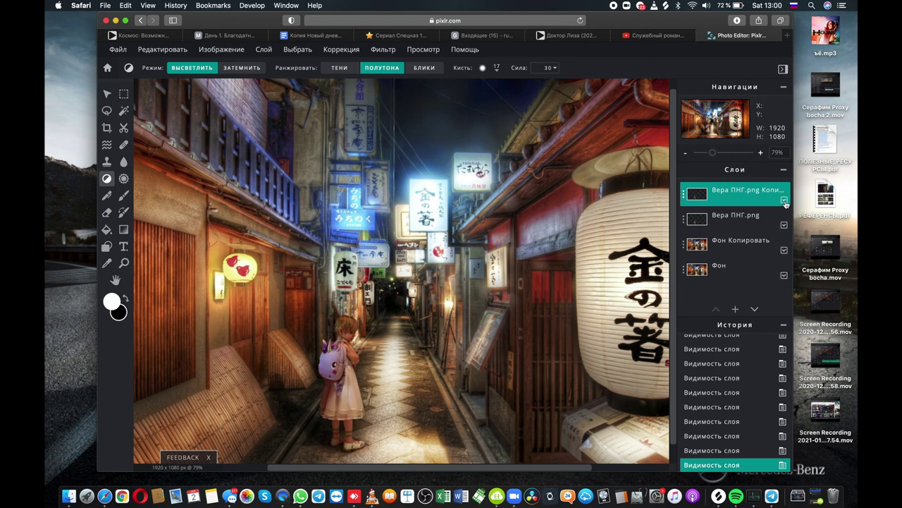
pyautogui.click(783, 200)
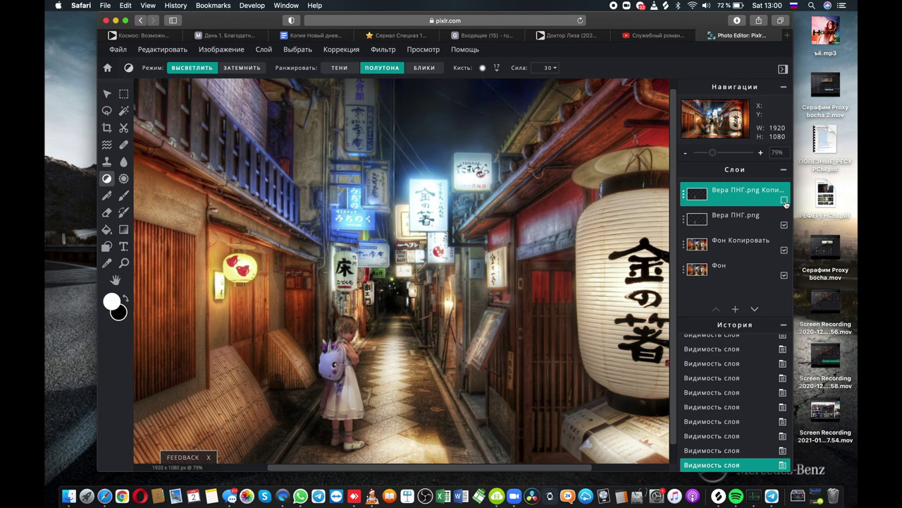
pyautogui.click(784, 201)
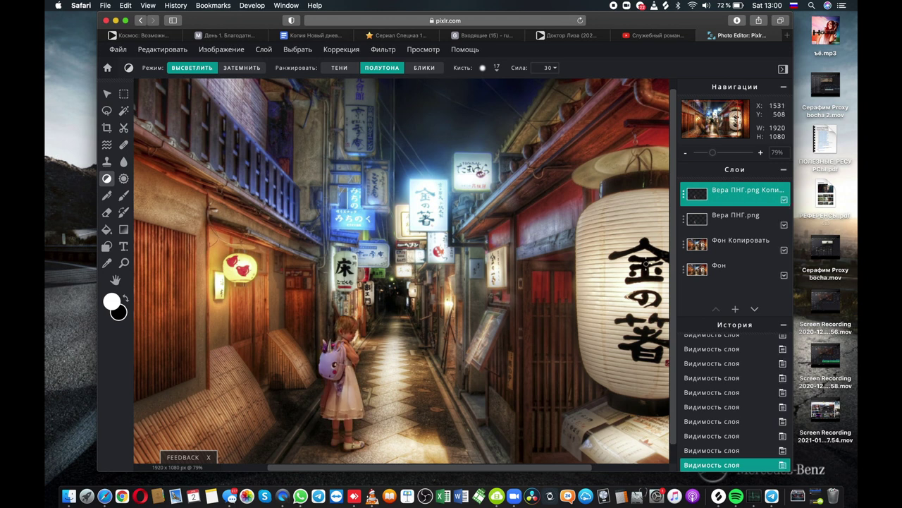
pyautogui.moveTo(345, 317); pyautogui.dragTo(358, 320)
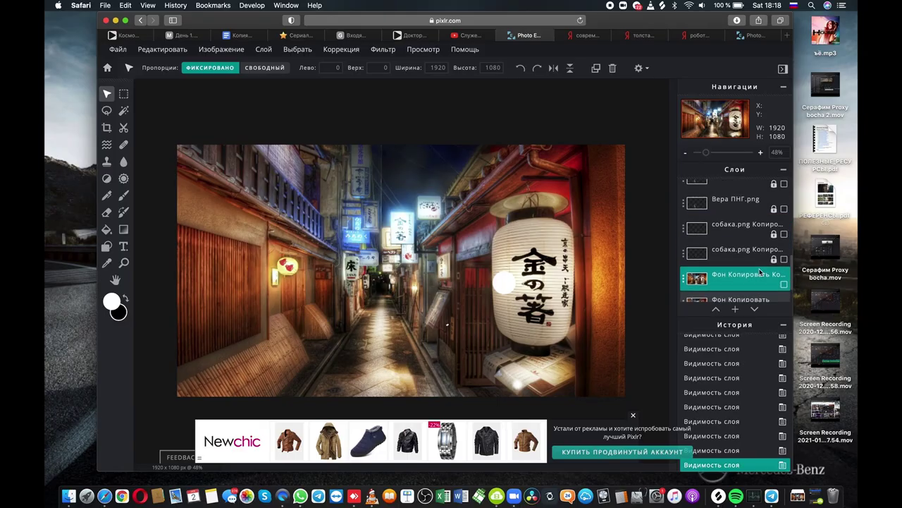
# Show the Вера ПНГ.png girl layer and hide the Фон Копировать copy with white glow spots
pyautogui.scroll(1, 760, 272)
pyautogui.scroll(1, 760, 272)
pyautogui.scroll(1, 776, 261)
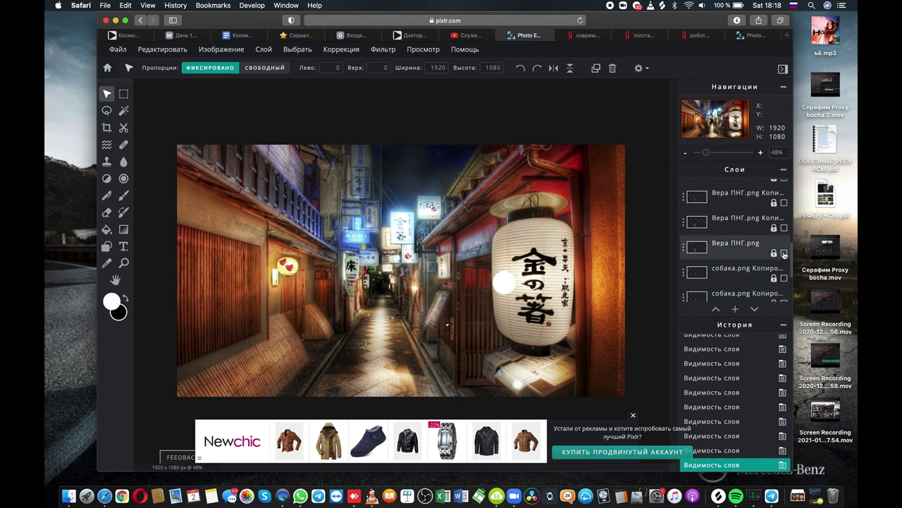
pyautogui.click(784, 253)
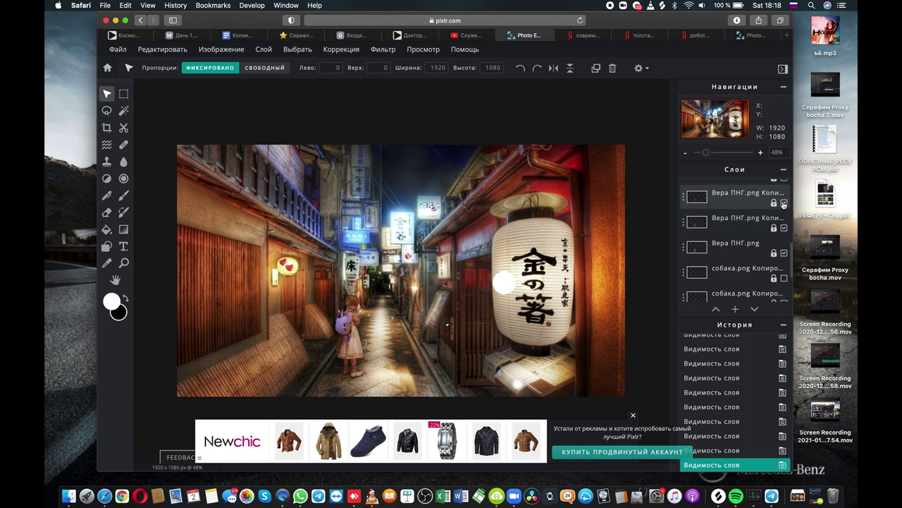
pyautogui.scroll(1, 784, 205)
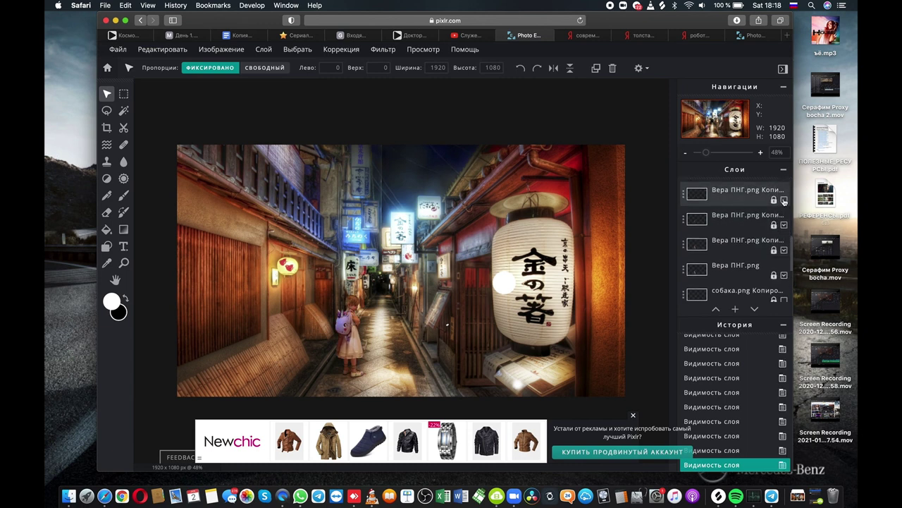
pyautogui.scroll(2, 784, 201)
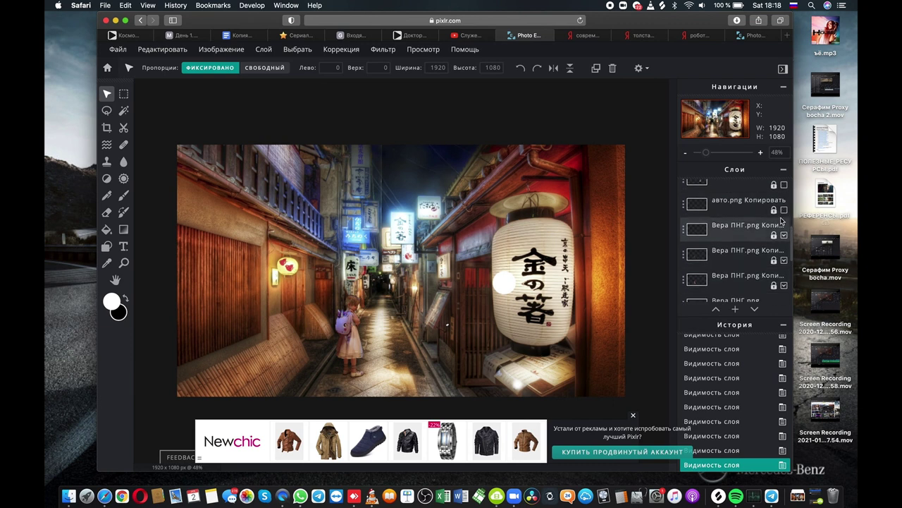
pyautogui.scroll(-5, 776, 233)
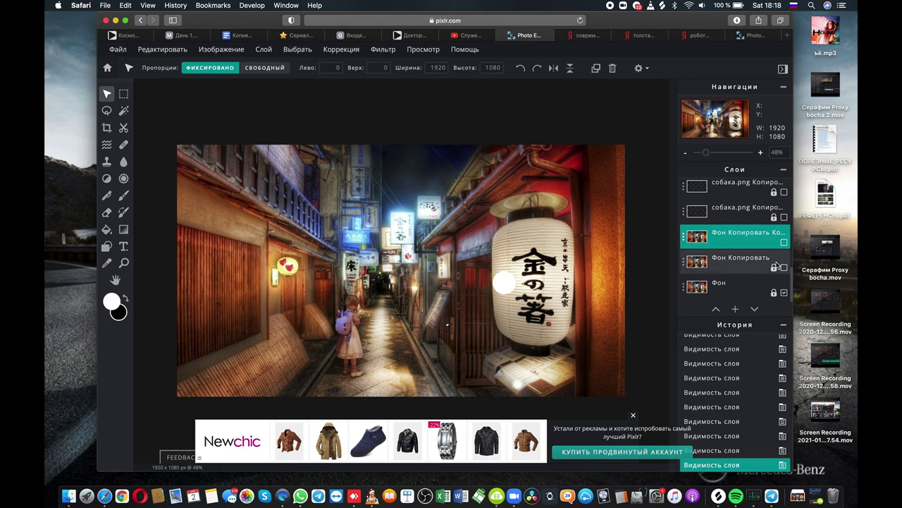
pyautogui.click(784, 267)
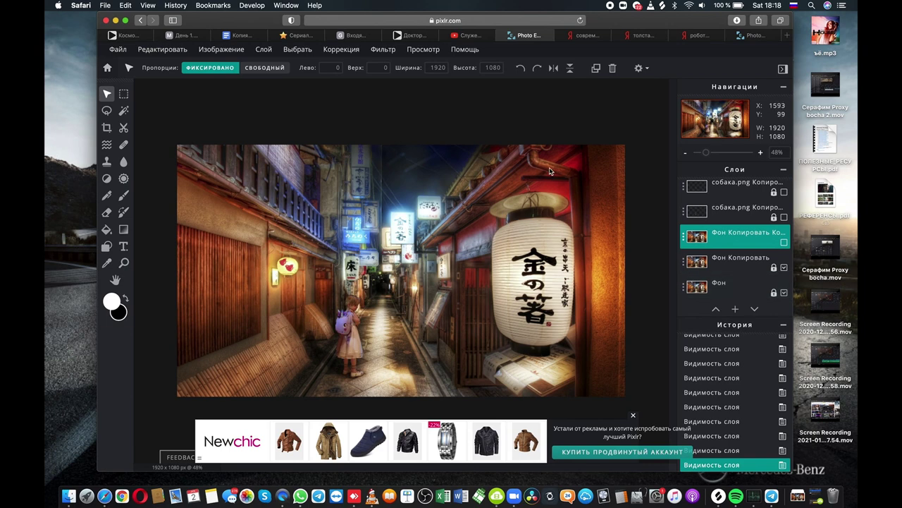
# Make the Safari window with Pixlr E full screen
pyautogui.click(125, 21)
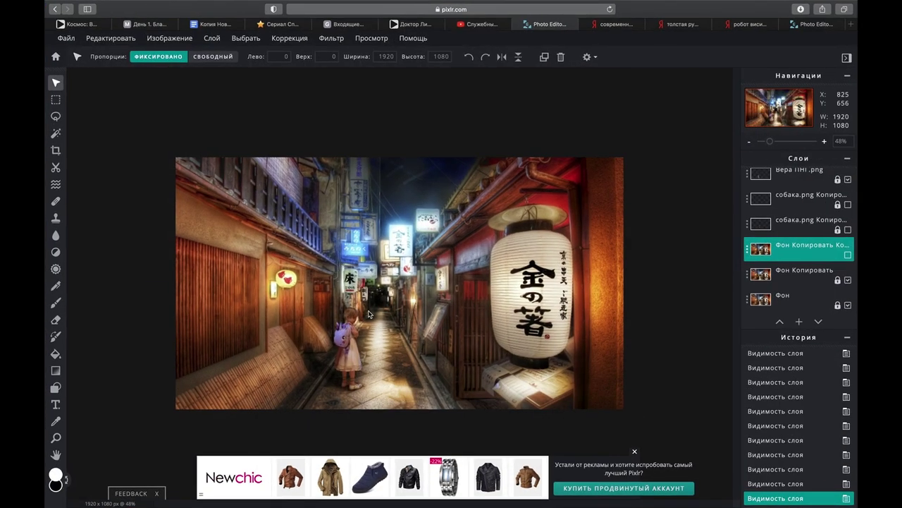
pyautogui.scroll(5, 368, 314)
pyautogui.scroll(-4, 494, 395)
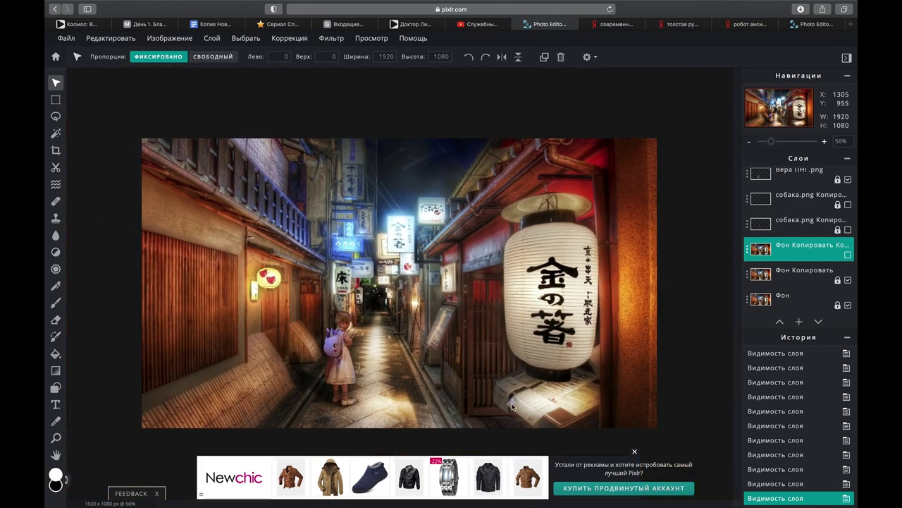
# Dismiss the advertising banner below the image
pyautogui.click(635, 454)
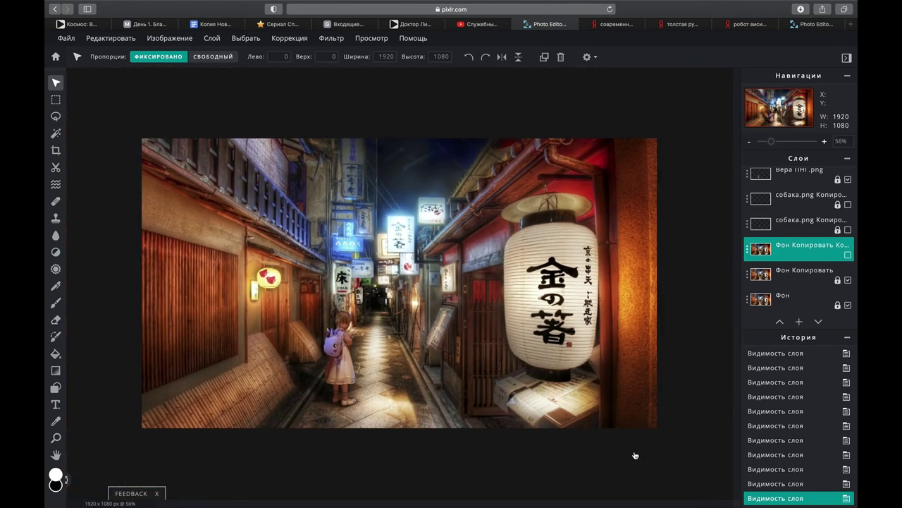
pyautogui.scroll(2, 592, 347)
pyautogui.scroll(-3, 593, 347)
pyautogui.scroll(1, 592, 347)
pyautogui.scroll(3, 592, 347)
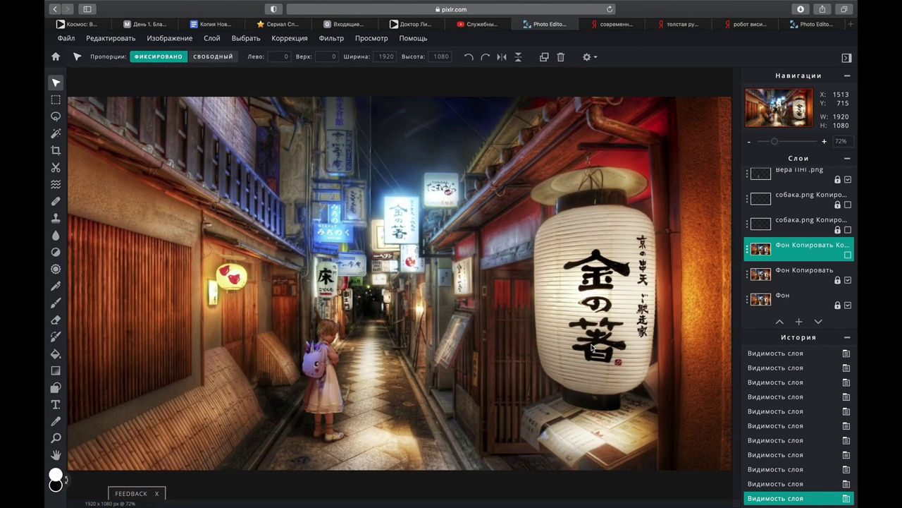
# Compare the Фон Копировать copies' visibility, ending with the top background copy turned on
pyautogui.click(848, 280)
pyautogui.click(848, 280)
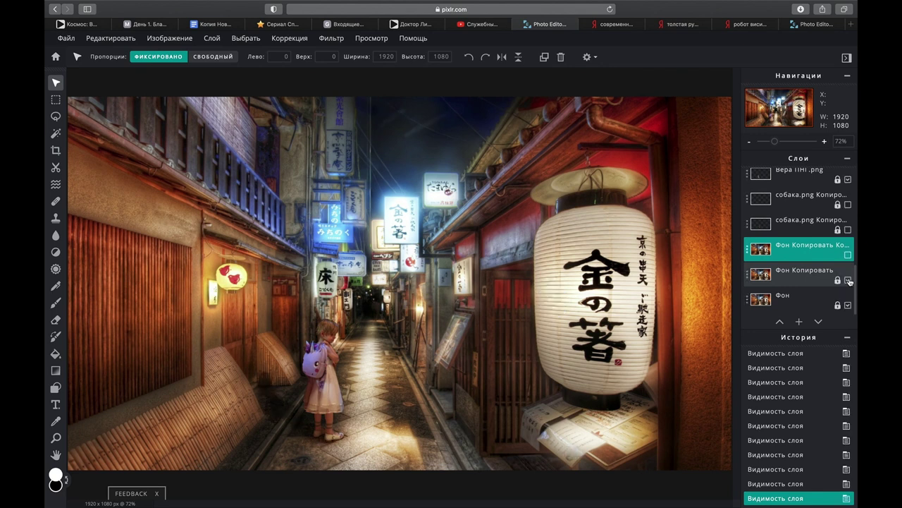
pyautogui.click(848, 280)
pyautogui.click(848, 280)
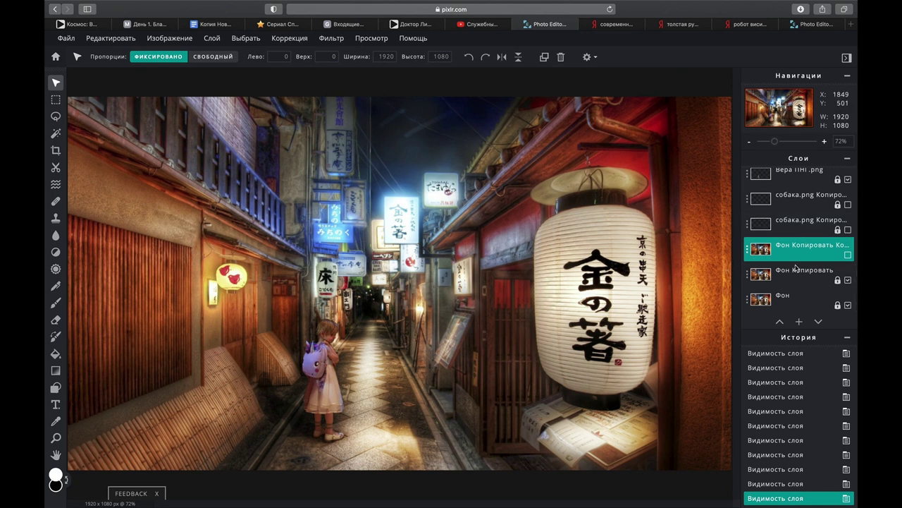
pyautogui.click(847, 280)
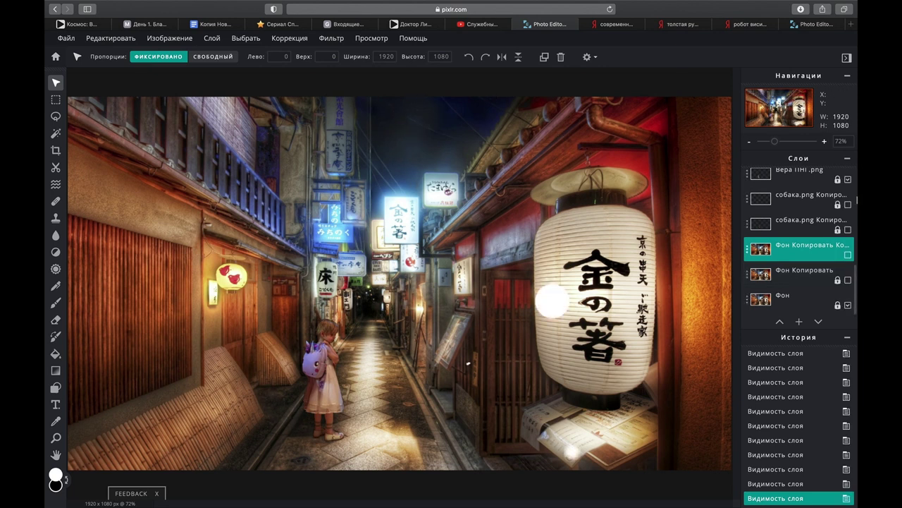
pyautogui.click(848, 280)
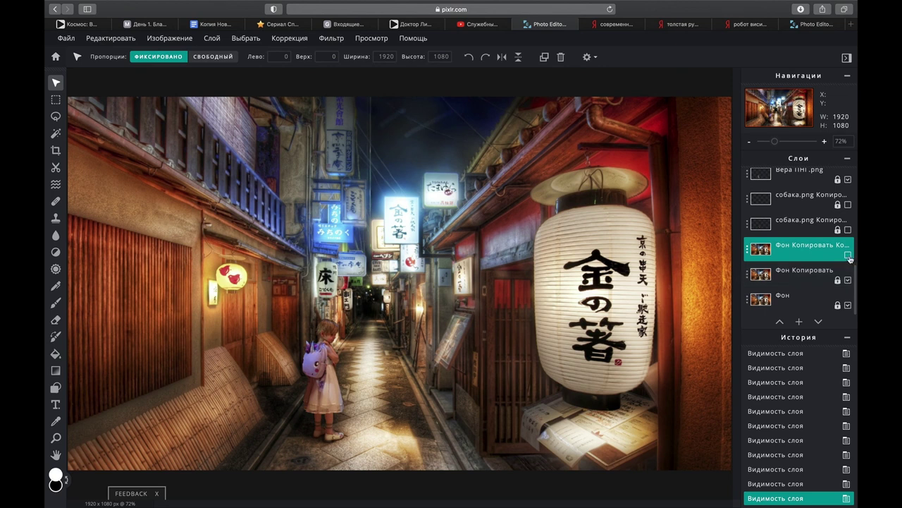
pyautogui.click(848, 255)
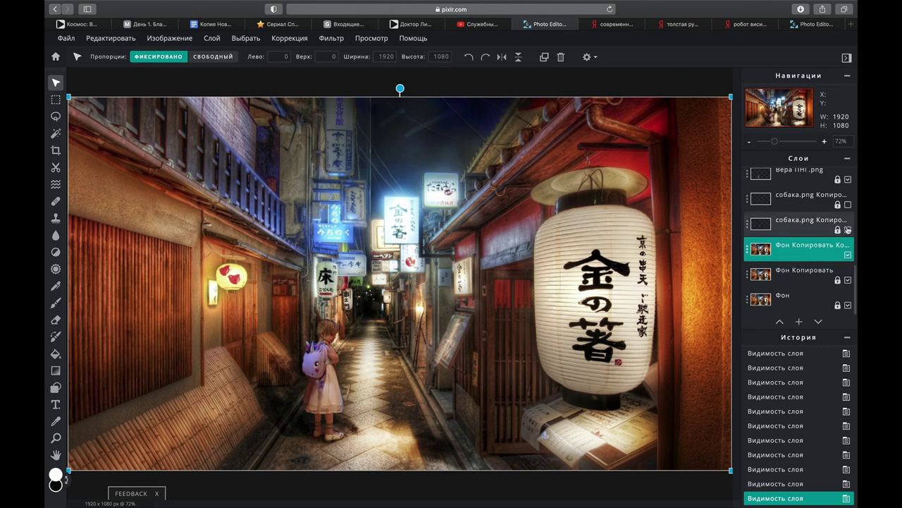
# Turn on both собака.png copy layers so the large dog appears beside the girl
pyautogui.click(848, 229)
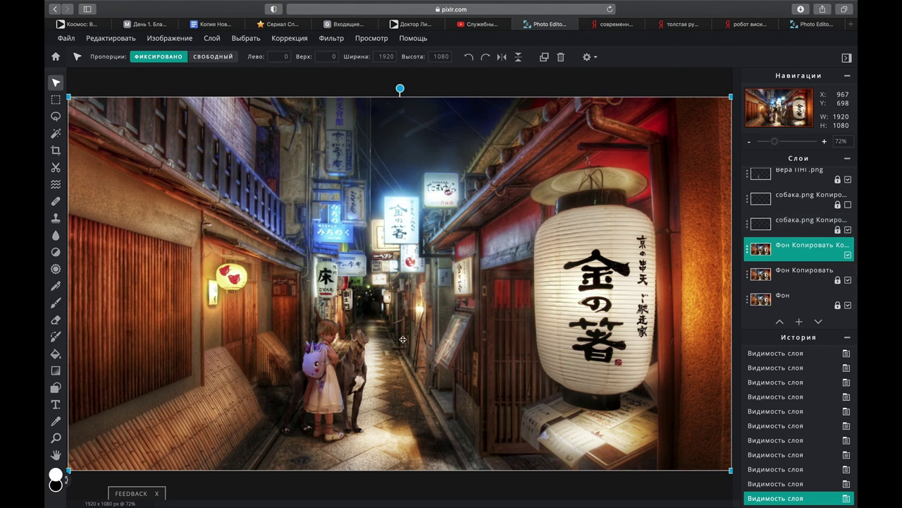
pyautogui.click(848, 204)
pyautogui.click(848, 204)
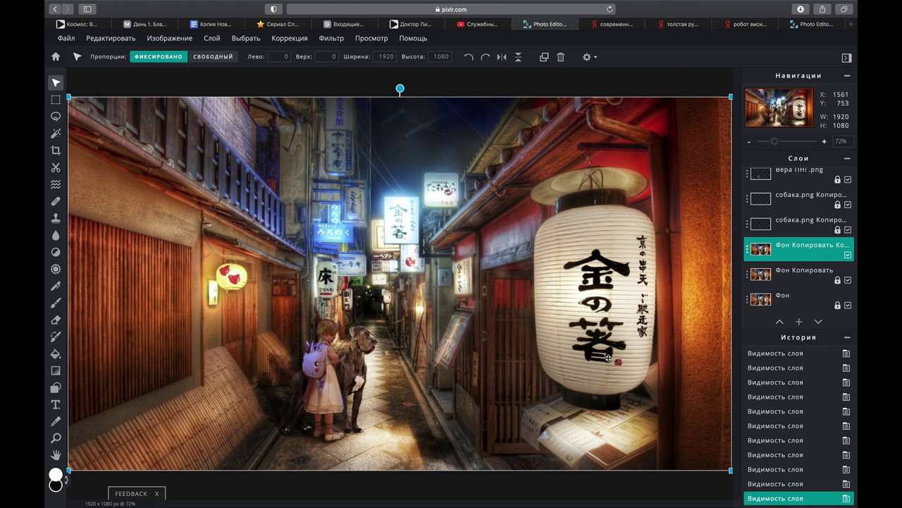
# Make the авто.png flying car layer visible in the sky, then switch to Mission Control
pyautogui.scroll(1, 836, 217)
pyautogui.scroll(1, 835, 217)
pyautogui.scroll(1, 834, 217)
pyautogui.scroll(1, 833, 217)
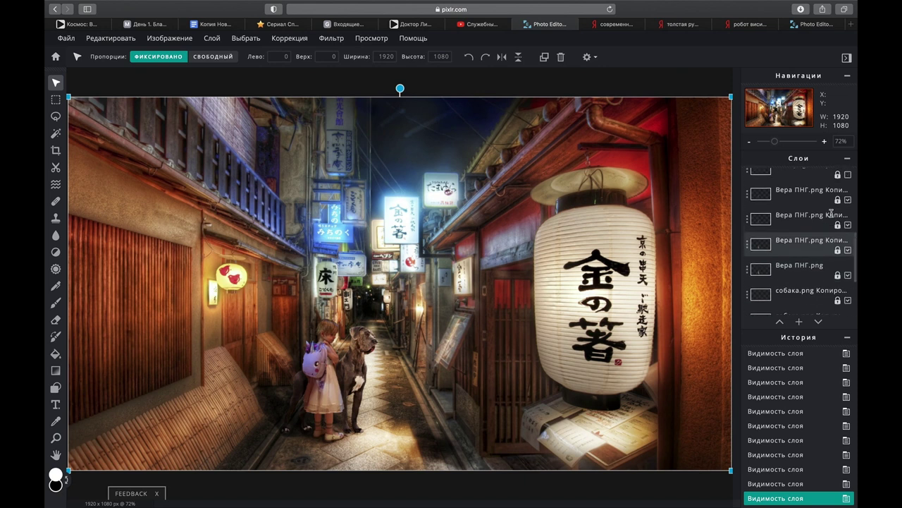
pyautogui.scroll(1, 832, 215)
pyautogui.scroll(1, 832, 215)
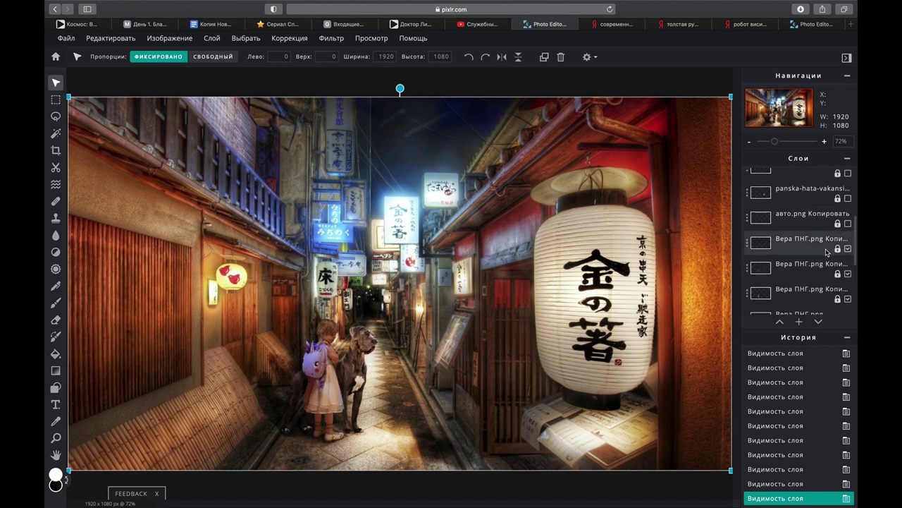
pyautogui.scroll(1, 832, 250)
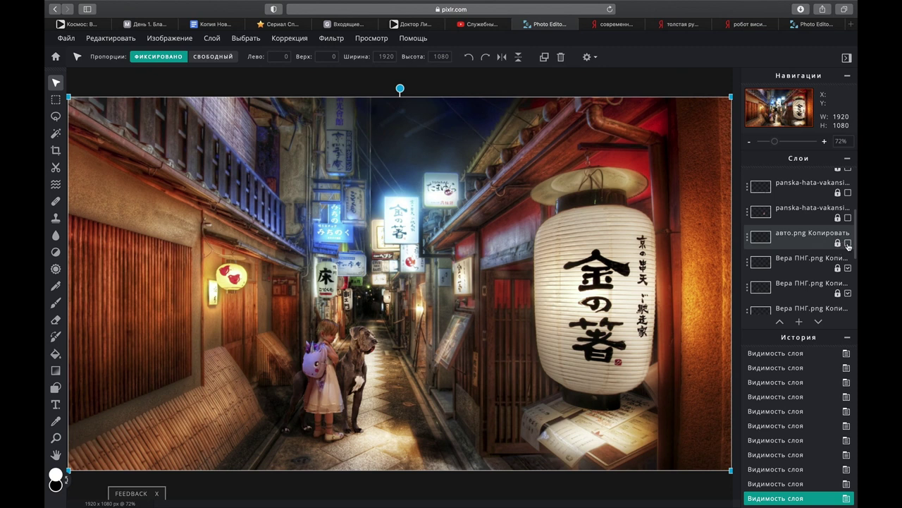
pyautogui.click(848, 243)
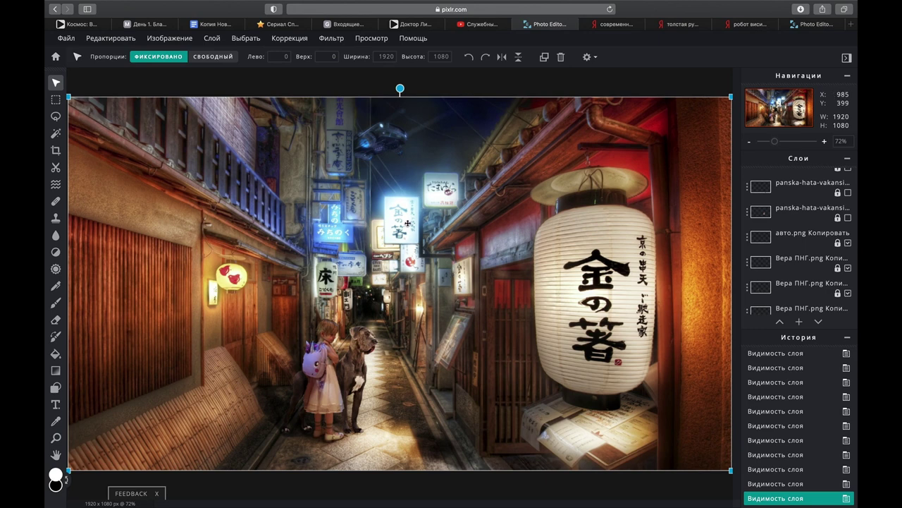
pyautogui.hotkey('ctrl', 'Up')
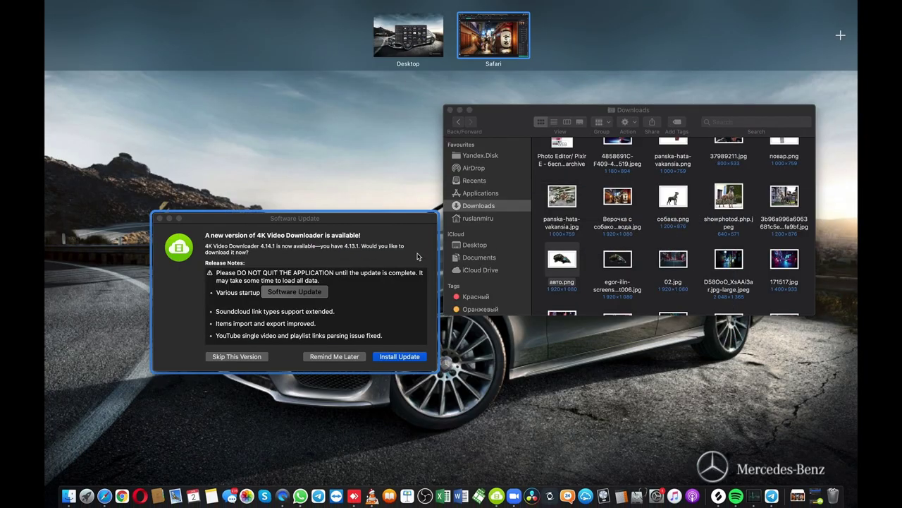
# Return to the Downloads desktop and Quick Look the собака.png dog cut-out
pyautogui.click(633, 239)
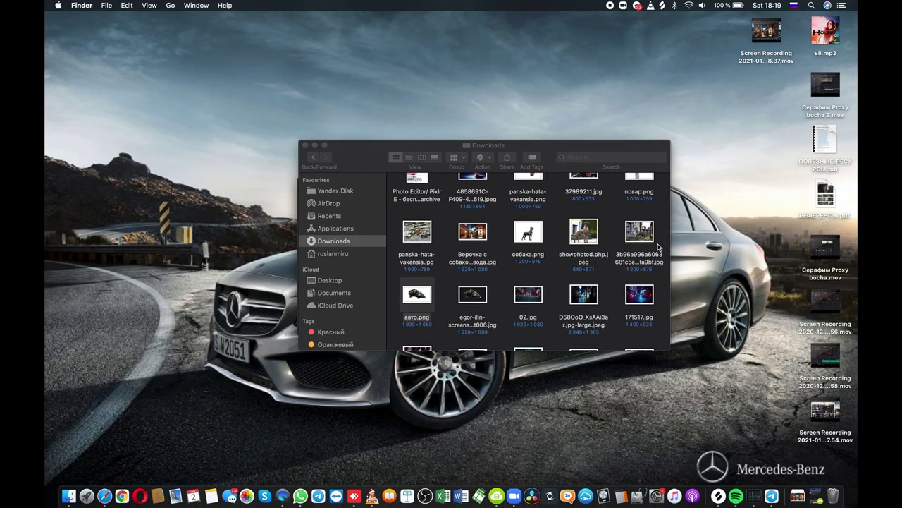
pyautogui.click(537, 244)
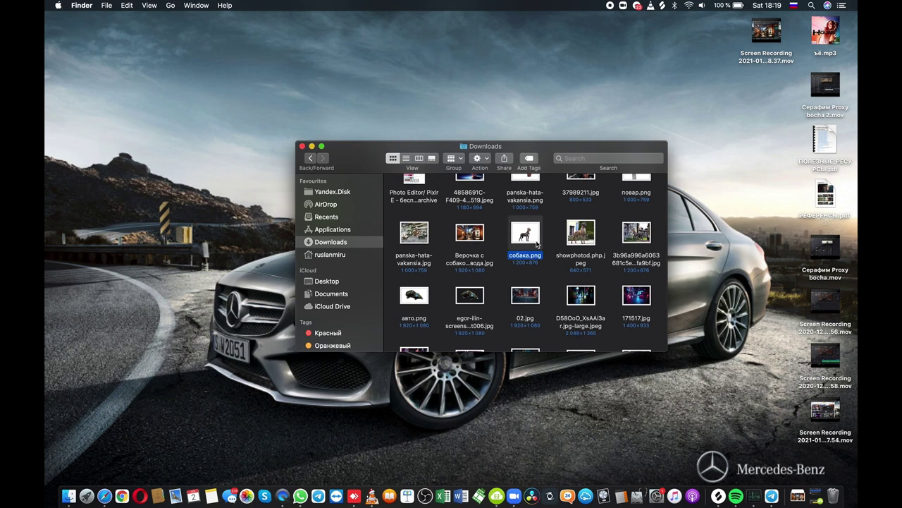
pyautogui.press('space')
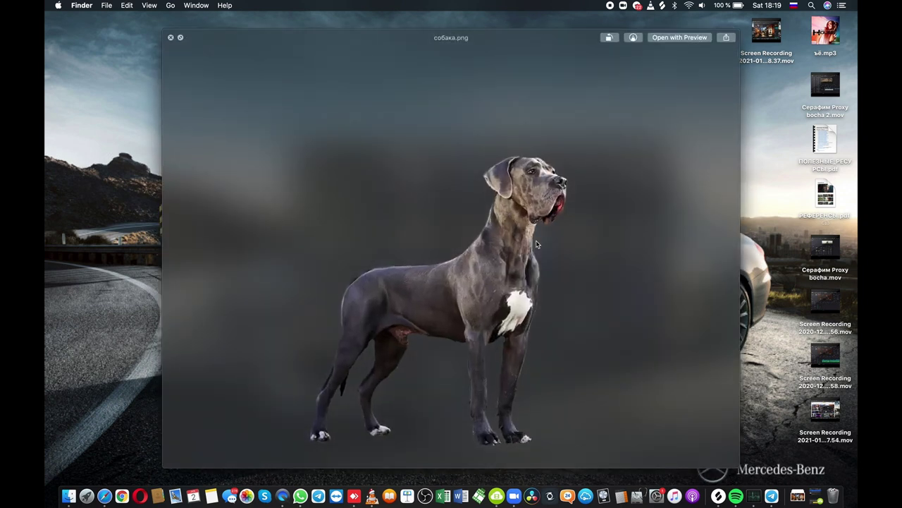
pyautogui.press('space')
# Quick Look the original dog-in-courtyard photo
pyautogui.click(584, 246)
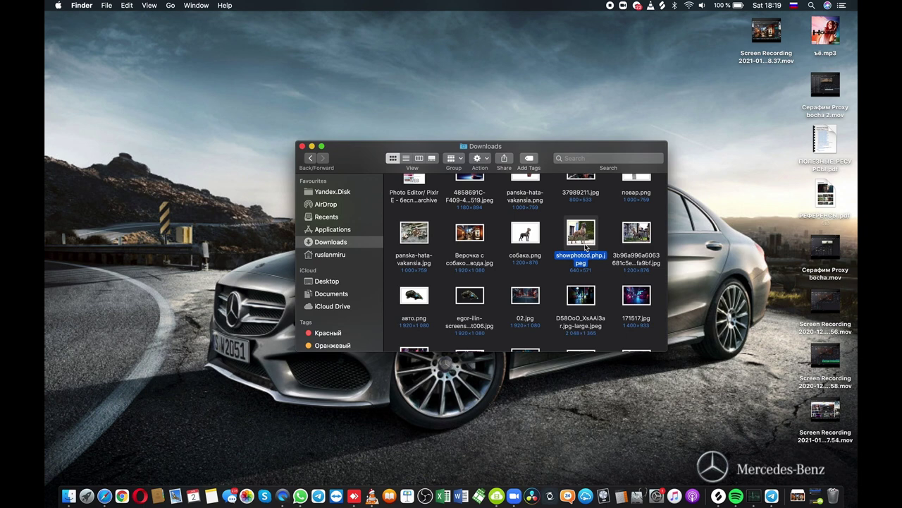
pyautogui.click(638, 241)
pyautogui.press('space')
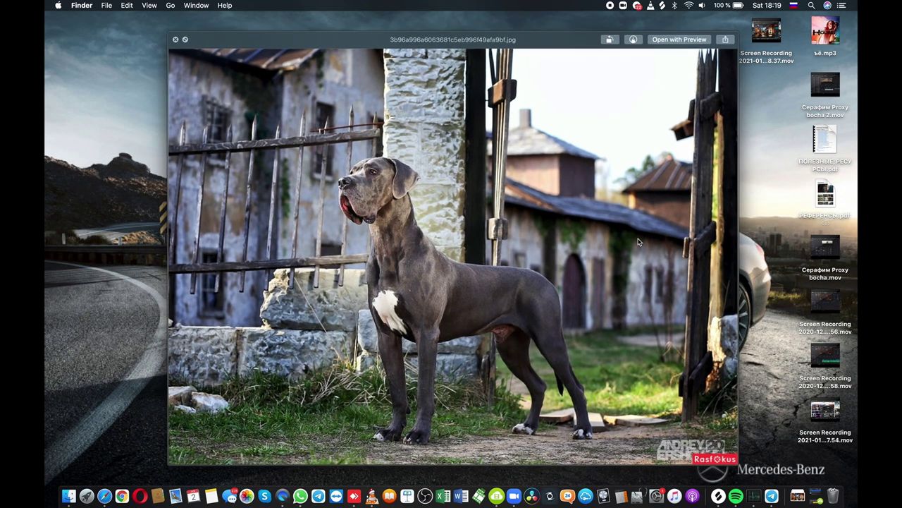
pyautogui.press('space')
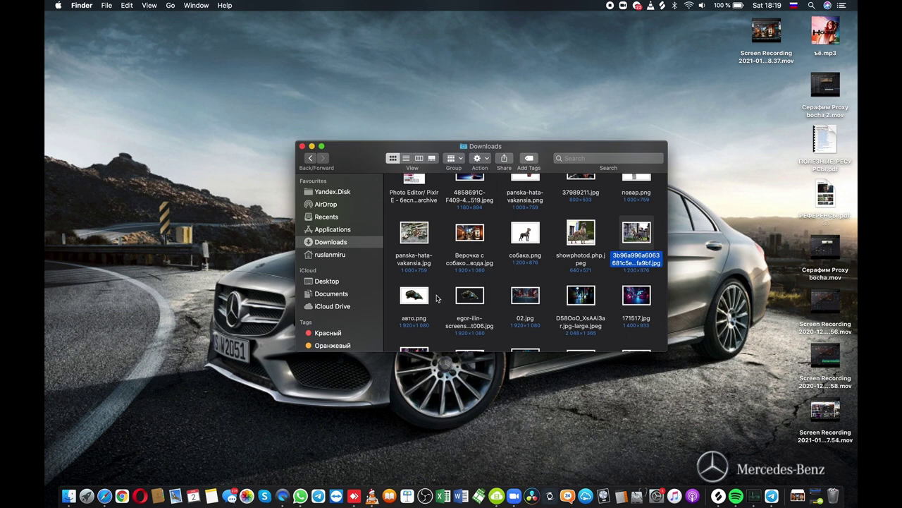
pyautogui.click(482, 303)
pyautogui.press('space')
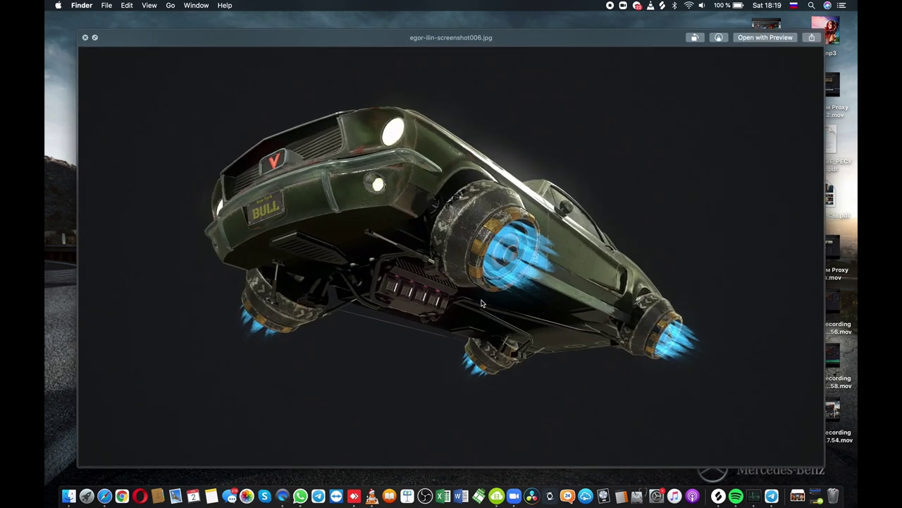
pyautogui.press('Left')
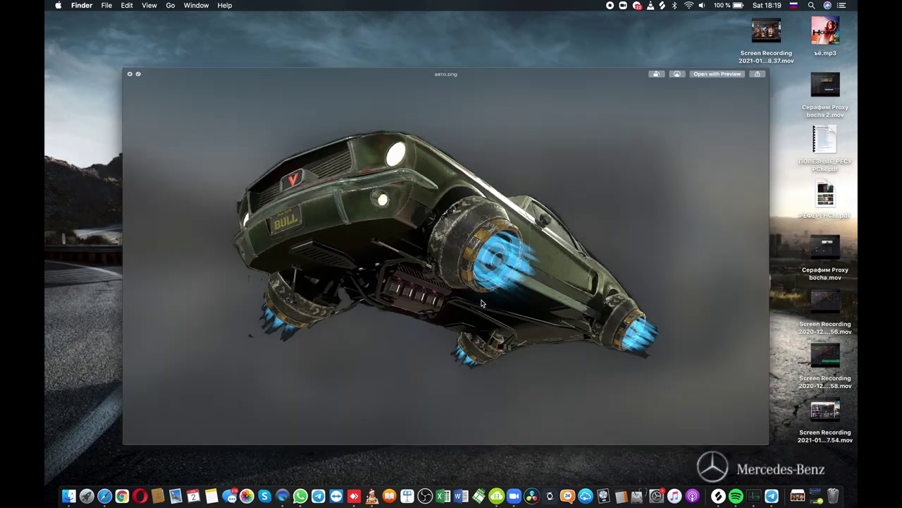
pyautogui.press('space')
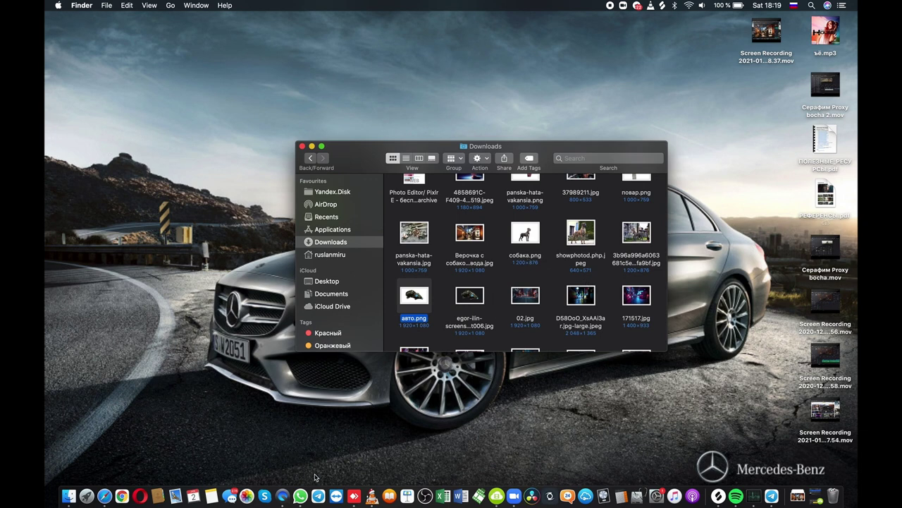
# Back in Safari, show the sumo layer and the two panska-hata-vakansi layers above it
pyautogui.click(104, 495)
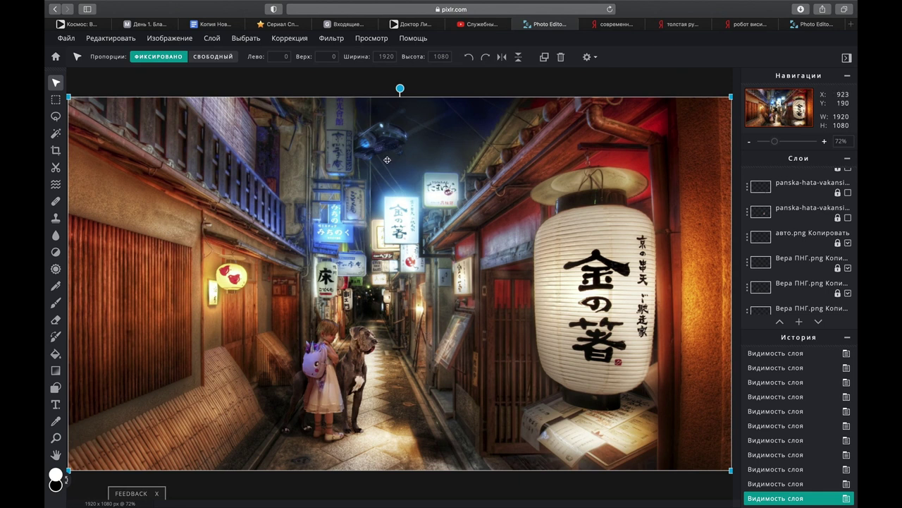
pyautogui.scroll(1, 825, 220)
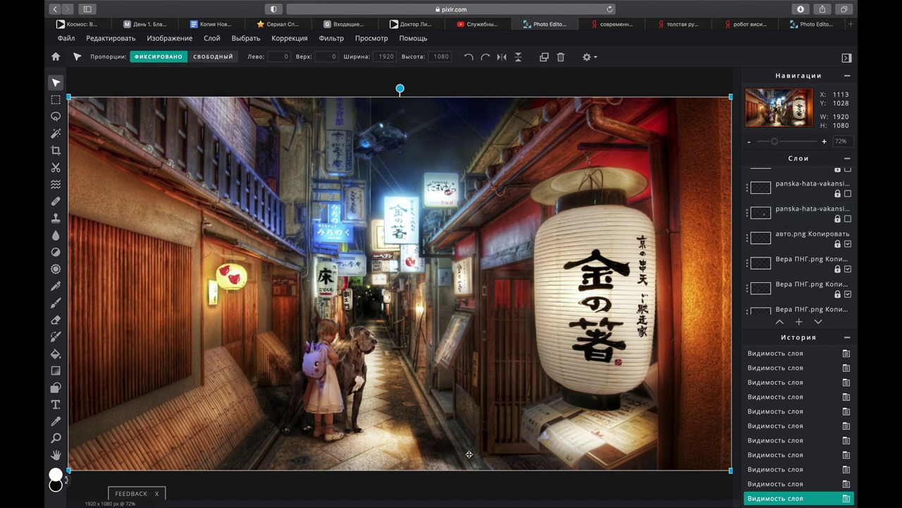
pyautogui.click(848, 219)
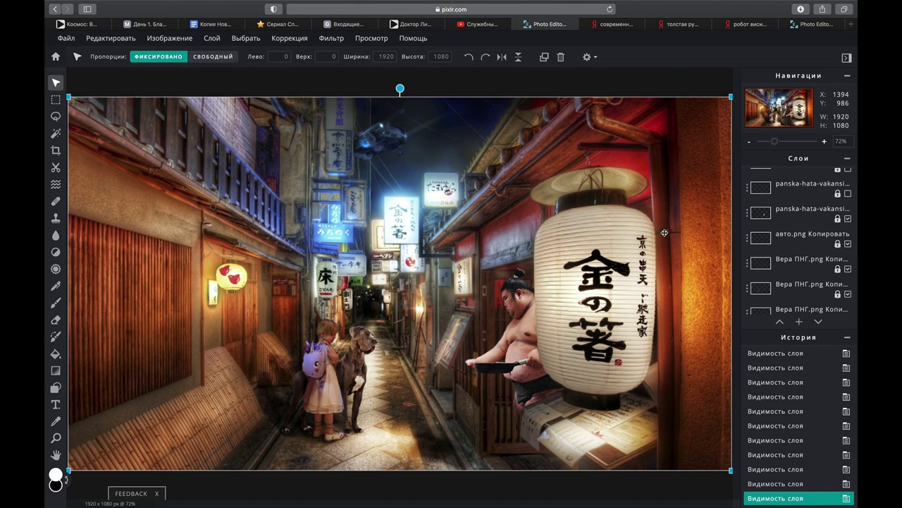
pyautogui.click(848, 194)
pyautogui.scroll(2, 844, 205)
pyautogui.click(848, 196)
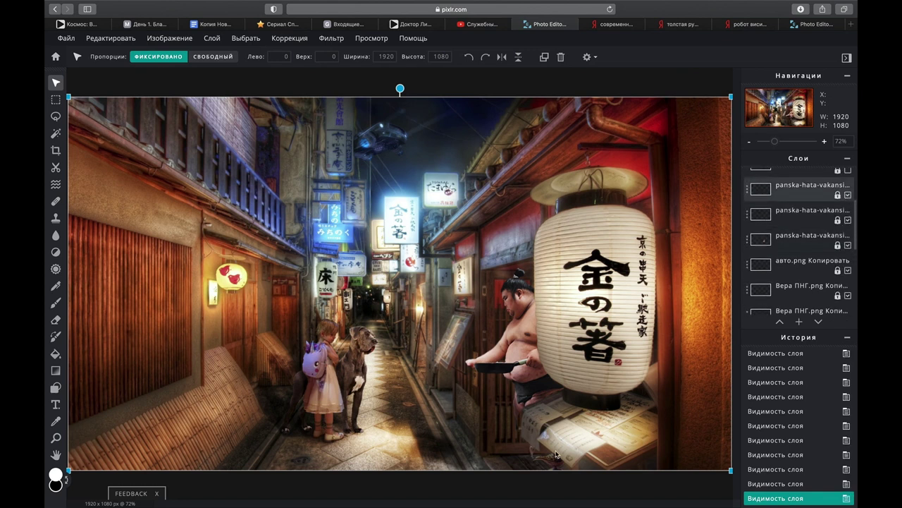
# Make the smoke layer around the sumo cook and the next layer by his hand visible
pyautogui.scroll(2, 811, 239)
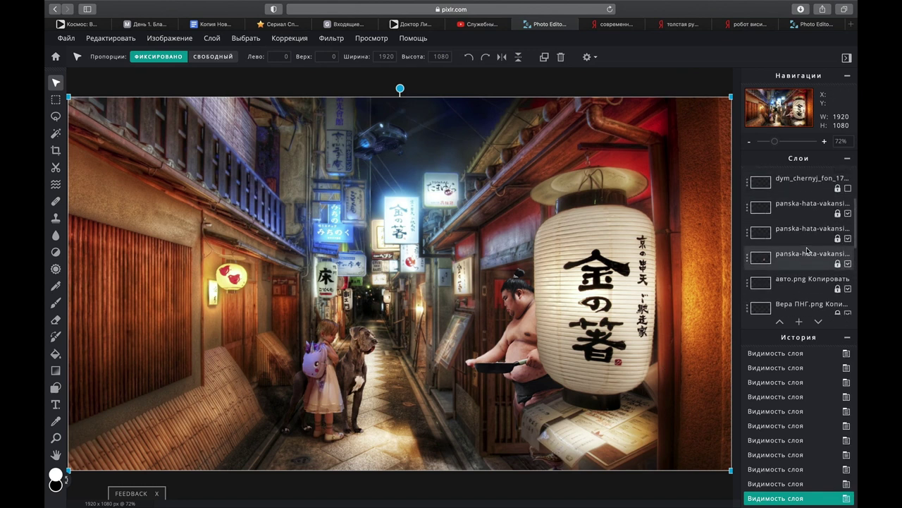
pyautogui.click(848, 188)
pyautogui.scroll(2, 783, 282)
pyautogui.click(849, 204)
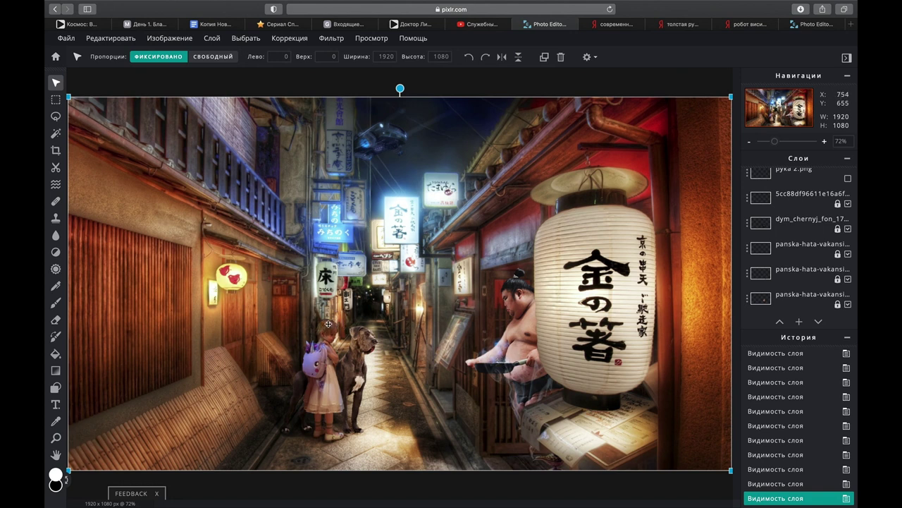
# Show the рука 2.png hand gripping the pan, then reveal the png-transparent-yell… extra beneath it
pyautogui.scroll(2, 817, 240)
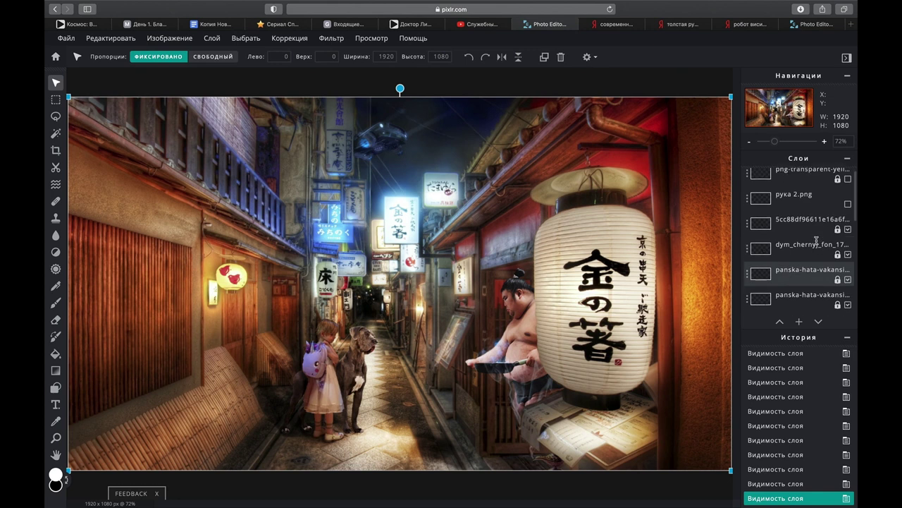
pyautogui.click(848, 210)
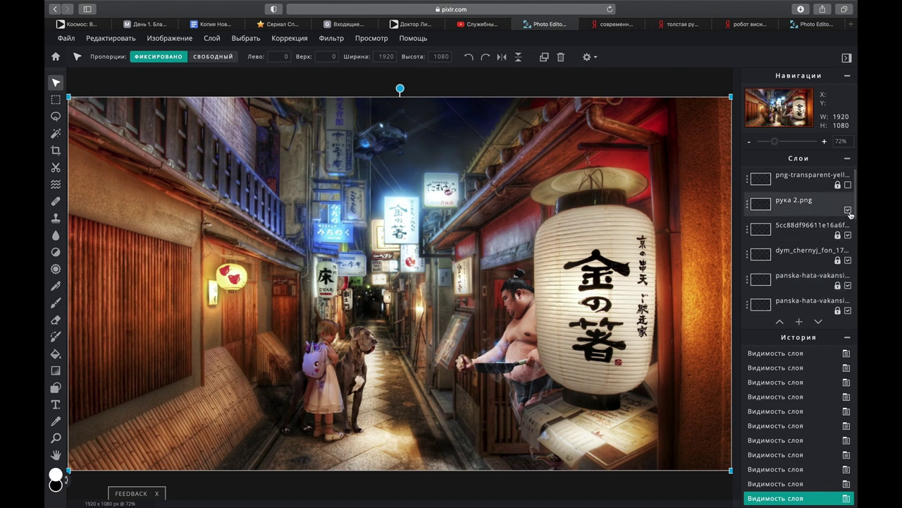
pyautogui.click(848, 210)
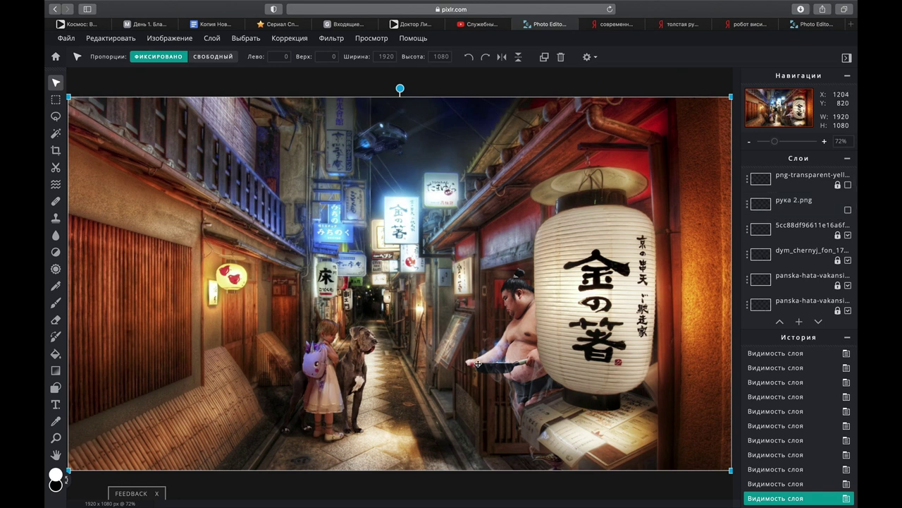
pyautogui.click(848, 210)
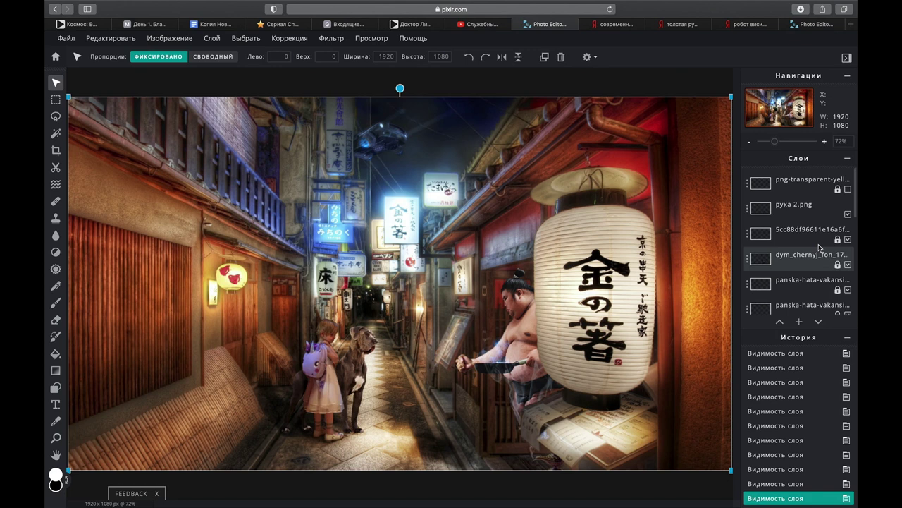
pyautogui.scroll(1, 846, 194)
pyautogui.click(849, 189)
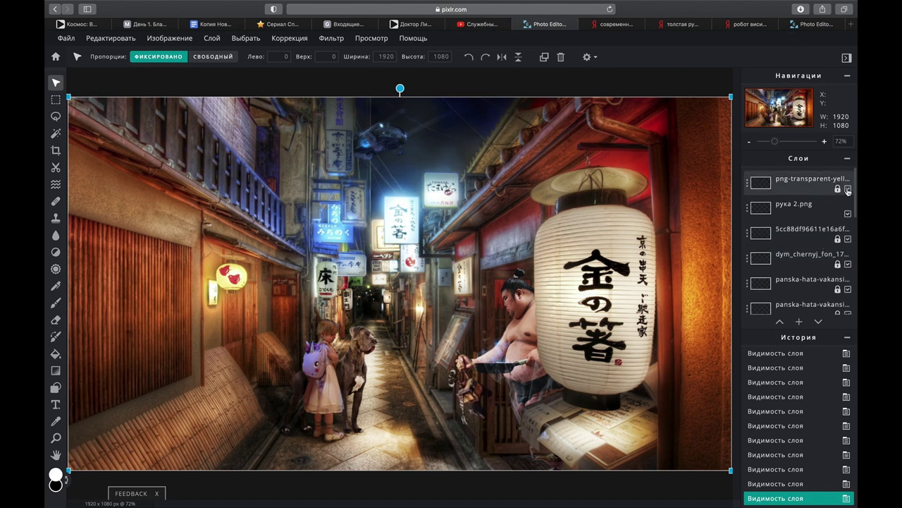